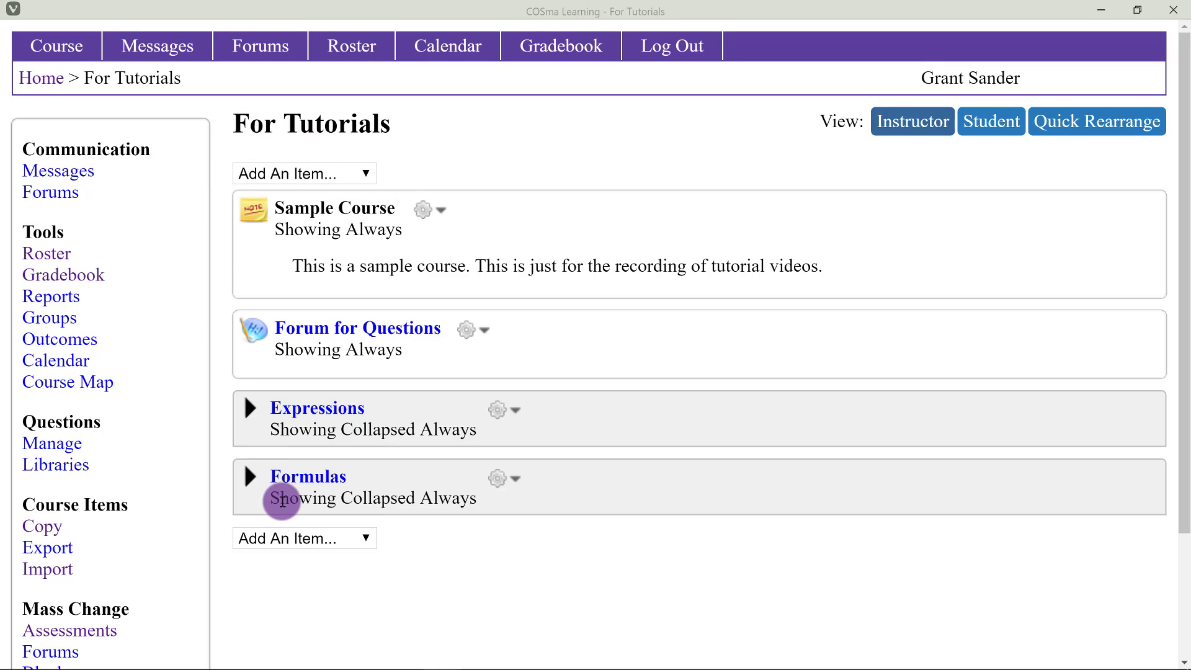
left_click(334, 179)
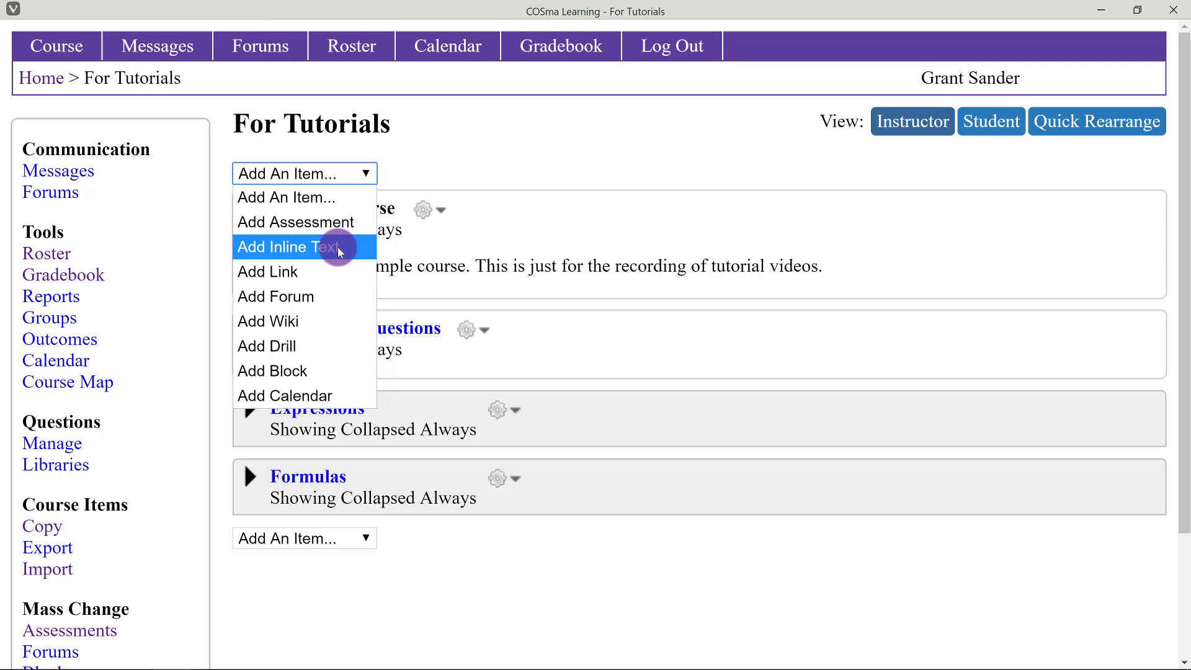
left_click(662, 273)
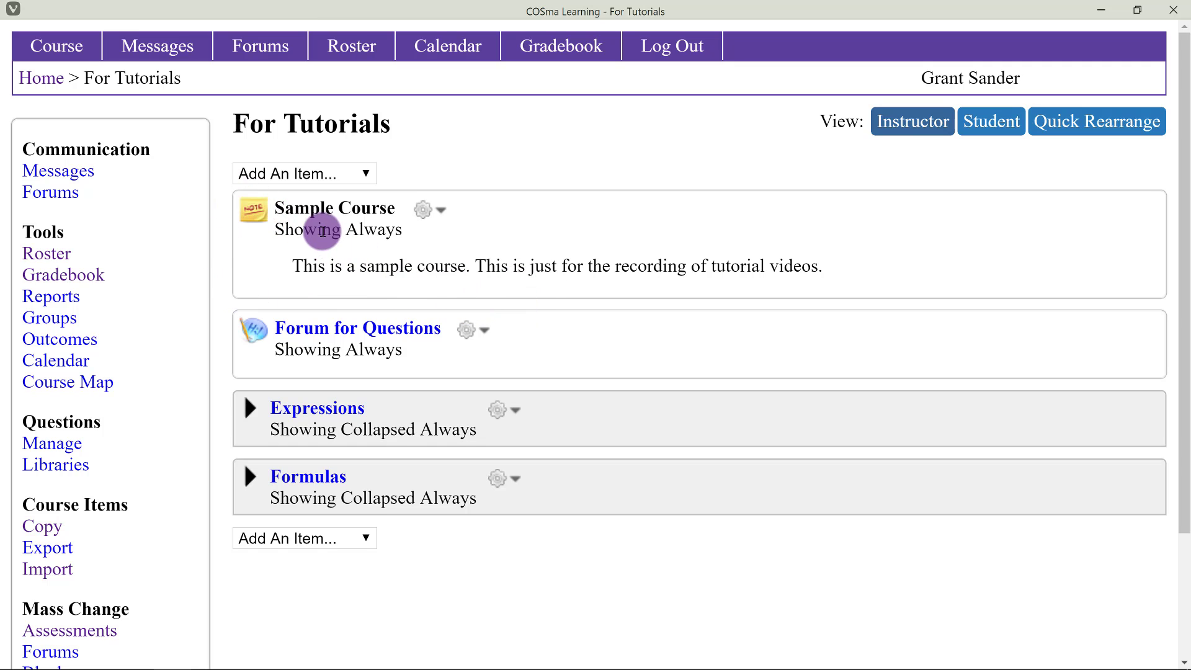
Start a new inline text item at the top of the course page and title it "Sample Text".
left_click(308, 176)
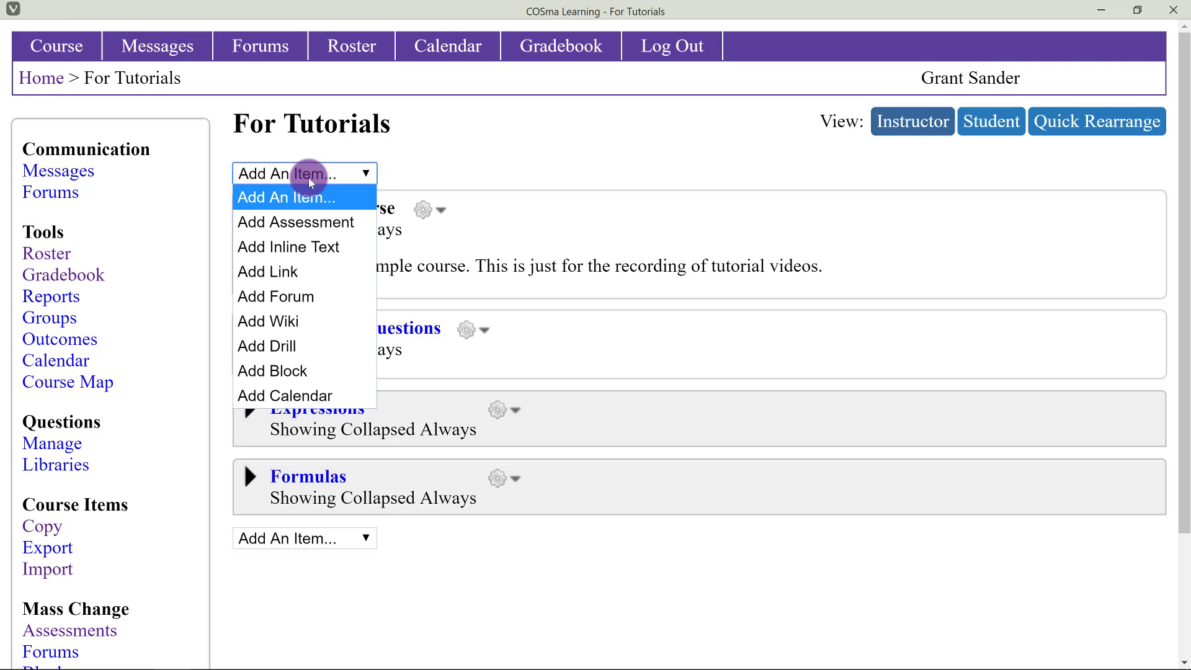
left_click(318, 247)
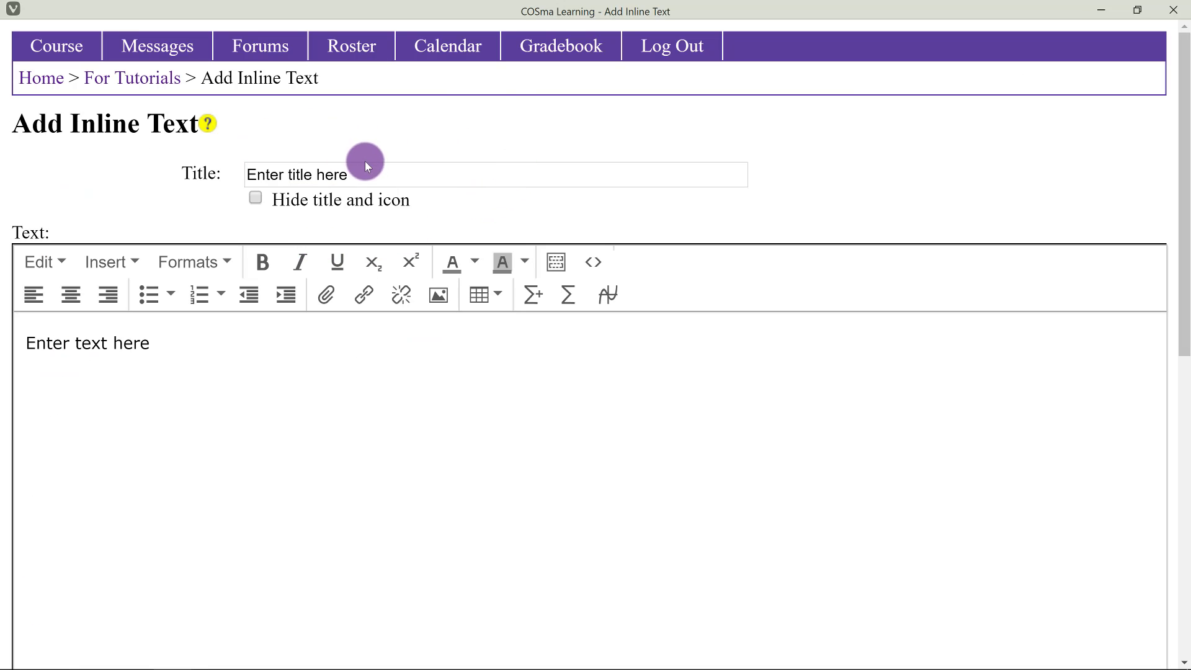
left_click_drag(371, 176, 207, 166)
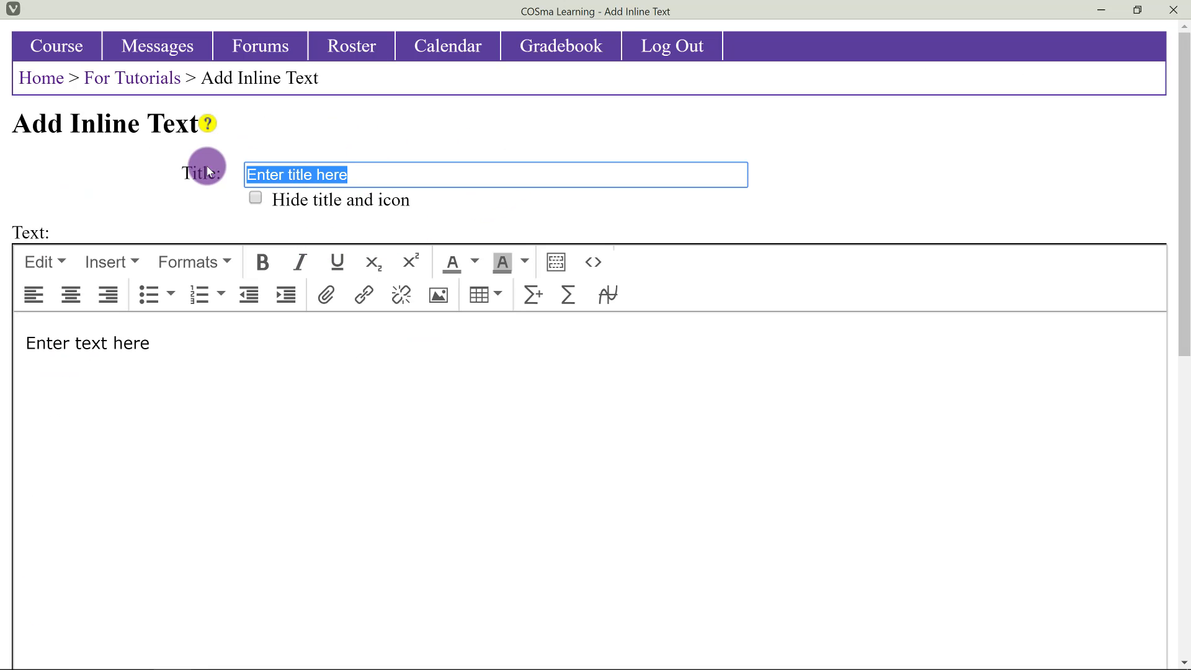
type("Sampel Te")
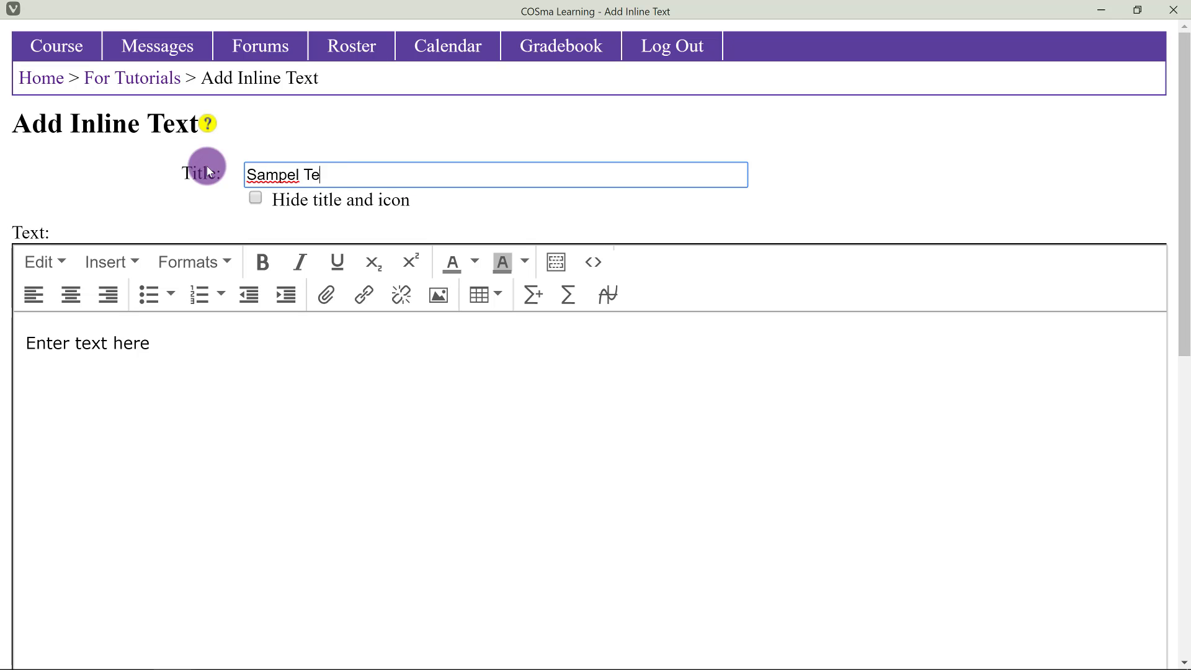
key("BackSpace")
key("BackSpace")
key("BackSpace")
key("BackSpace")
key("BackSpace")
type("le ")
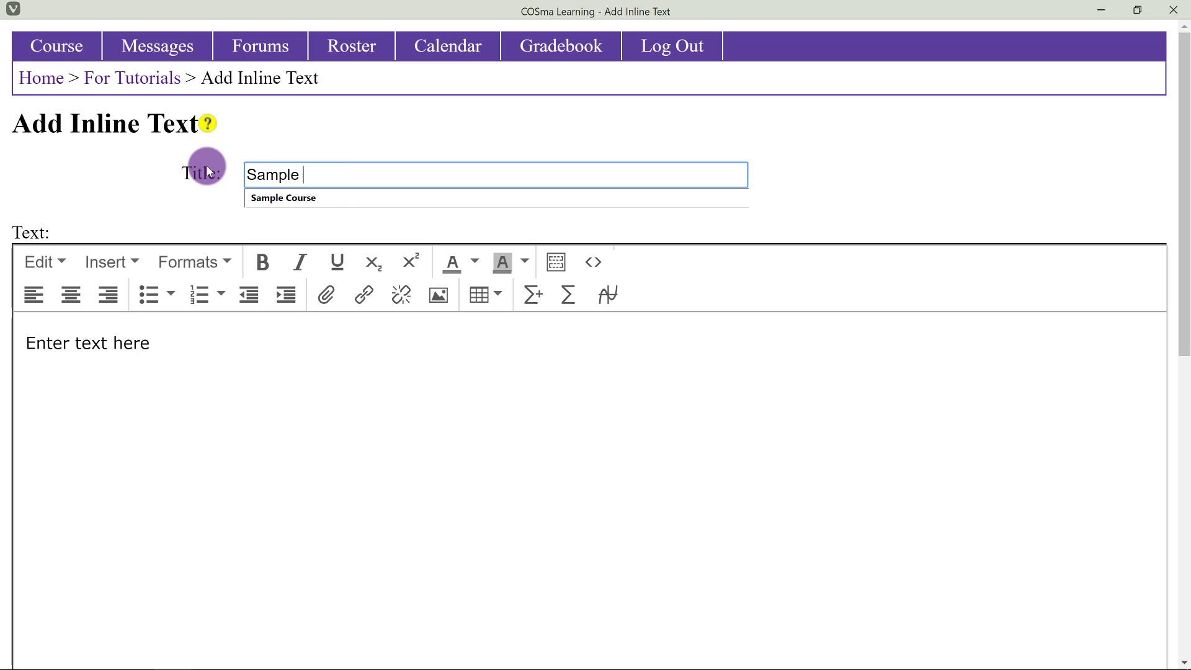
type("Text")
Replace the placeholder body text of the inline text item with "This is sample text...".
scroll(99, 242, "down", 1)
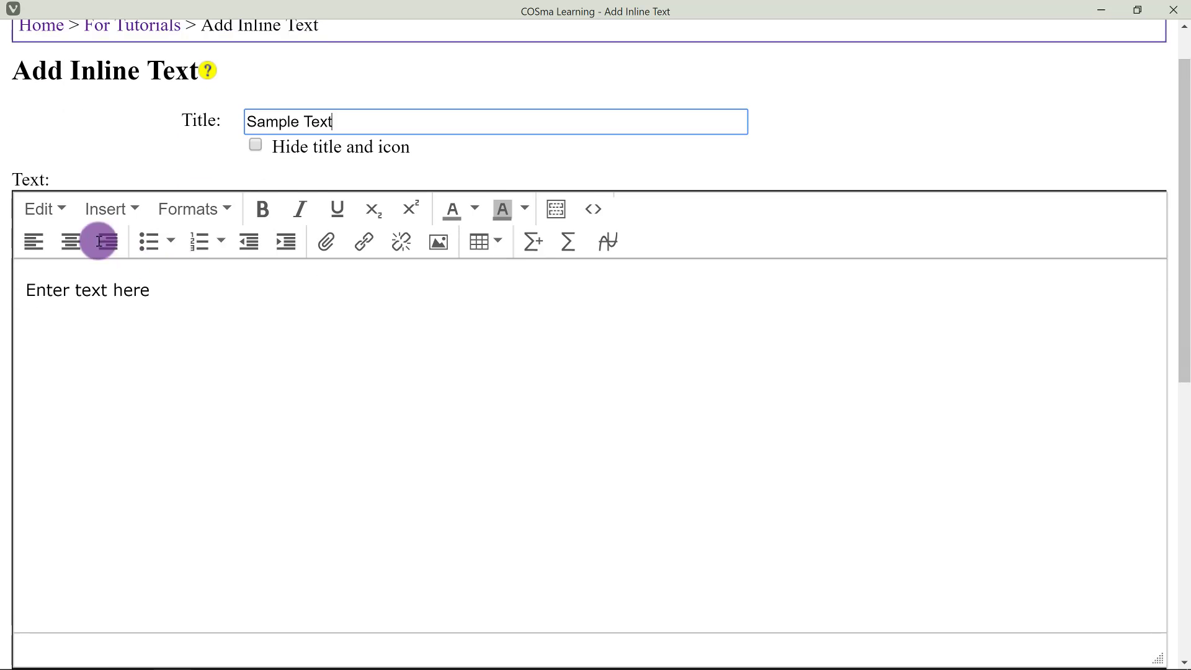
left_click_drag(176, 261, 6, 264)
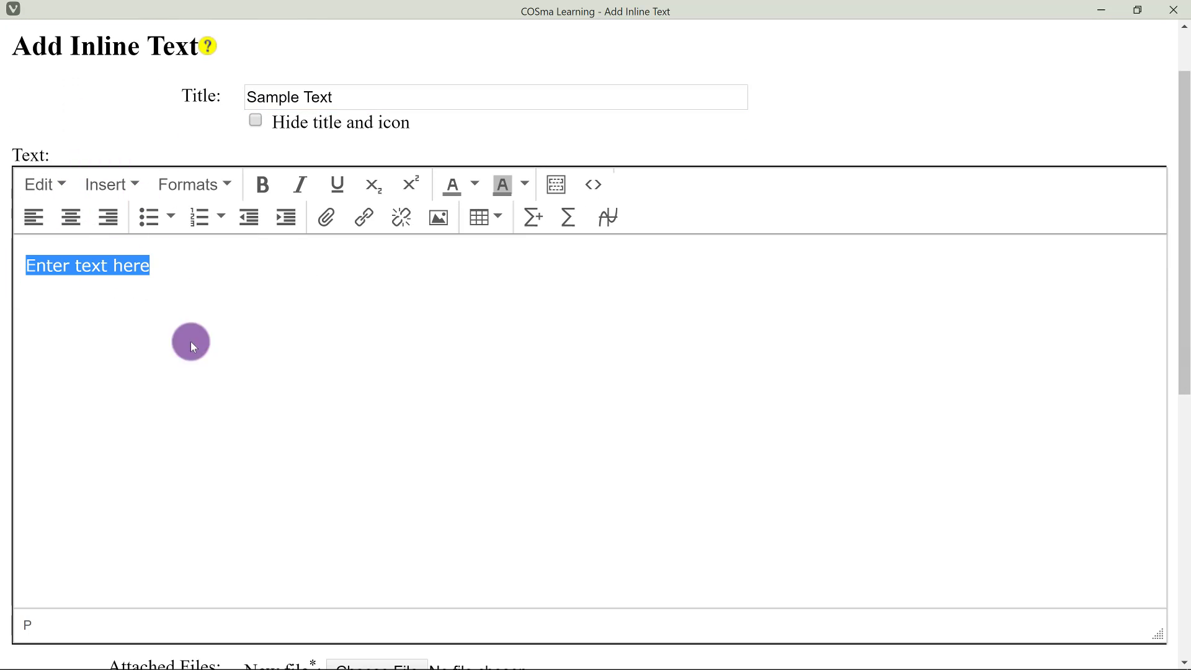
type("This ")
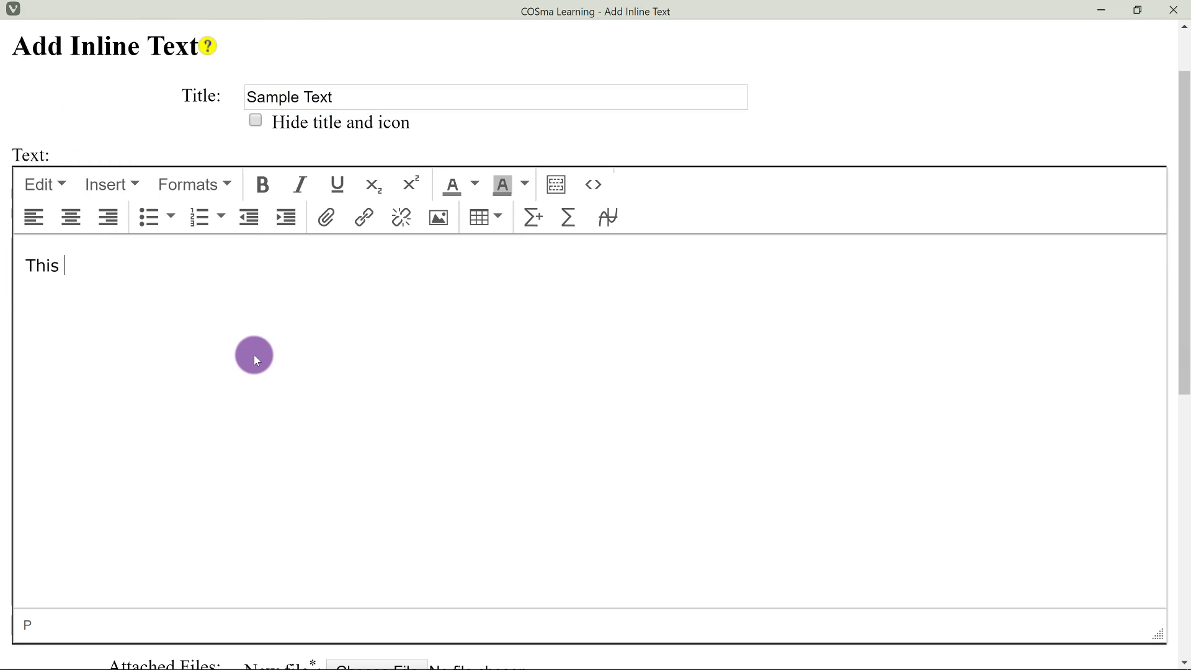
type("is s")
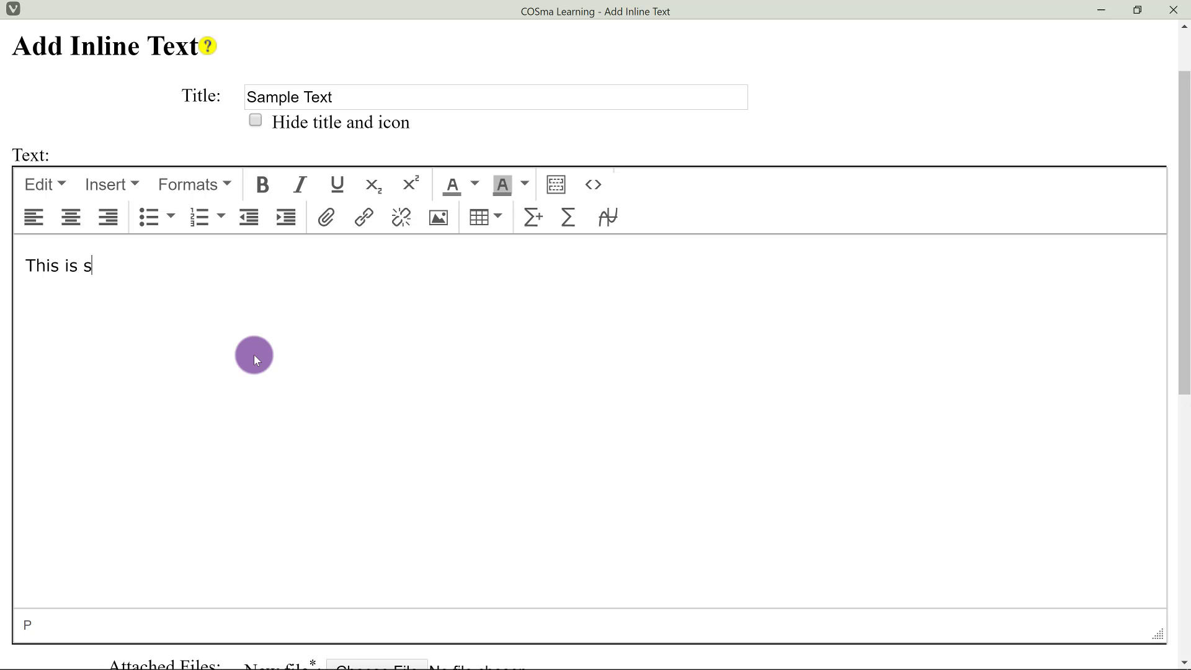
type("ample text...")
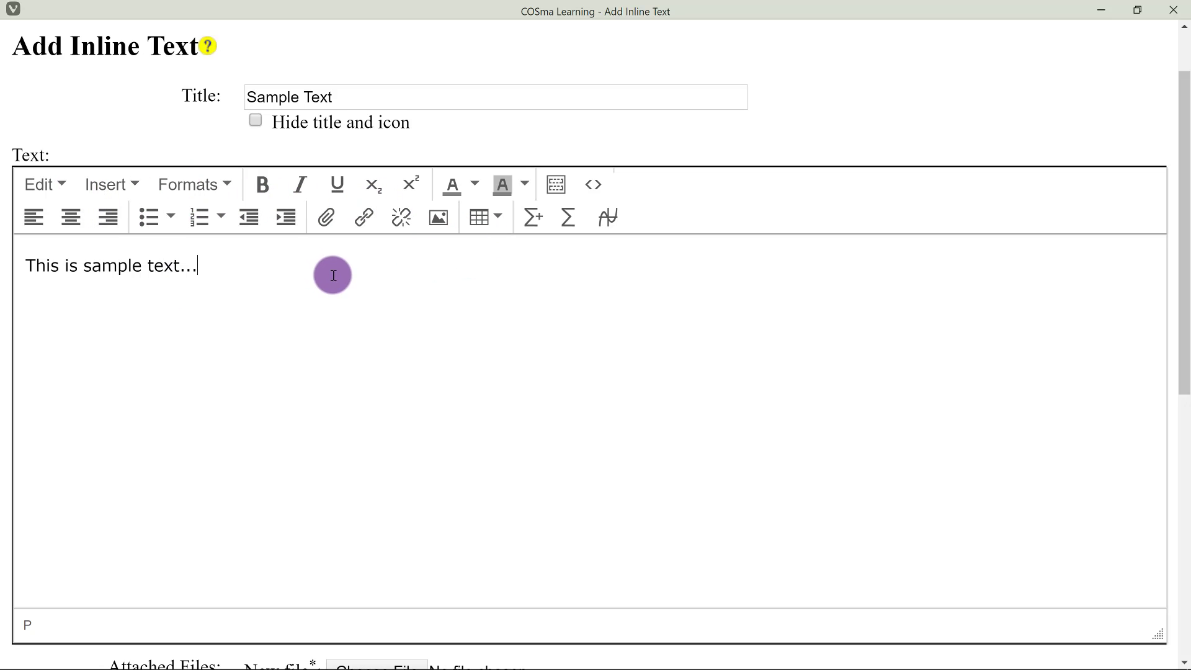
Set the inline text item to Show Always and create it.
scroll(329, 273, "down", 3)
scroll(366, 135, "up", 2)
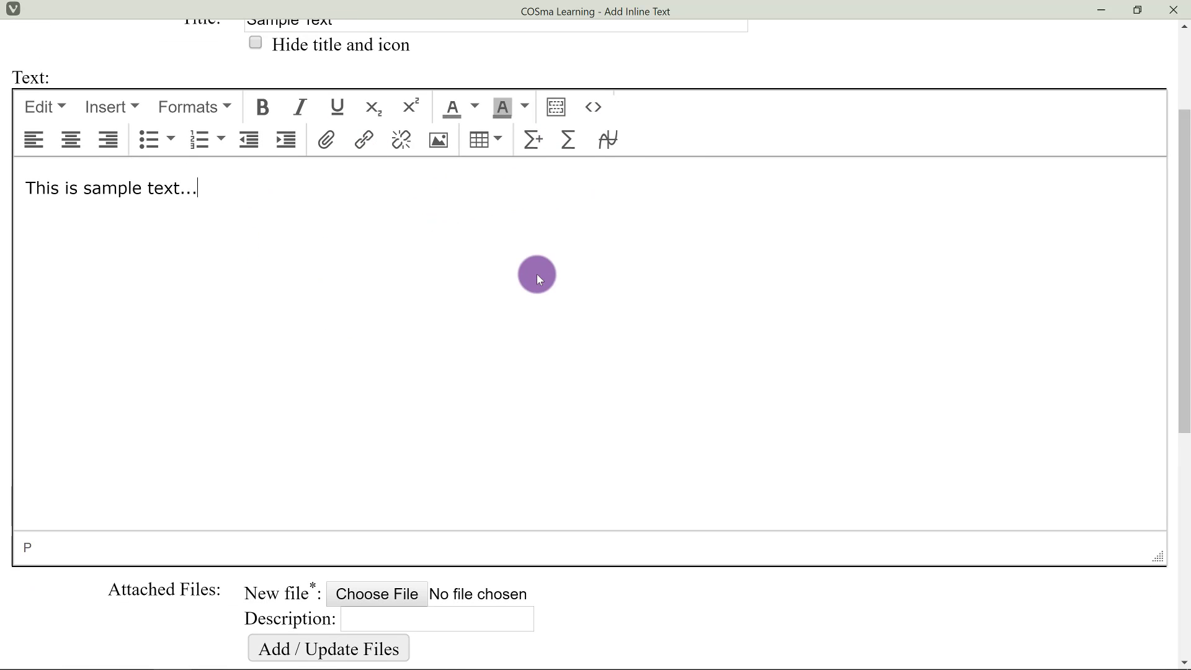
scroll(537, 273, "down", 4)
scroll(548, 307, "down", 3)
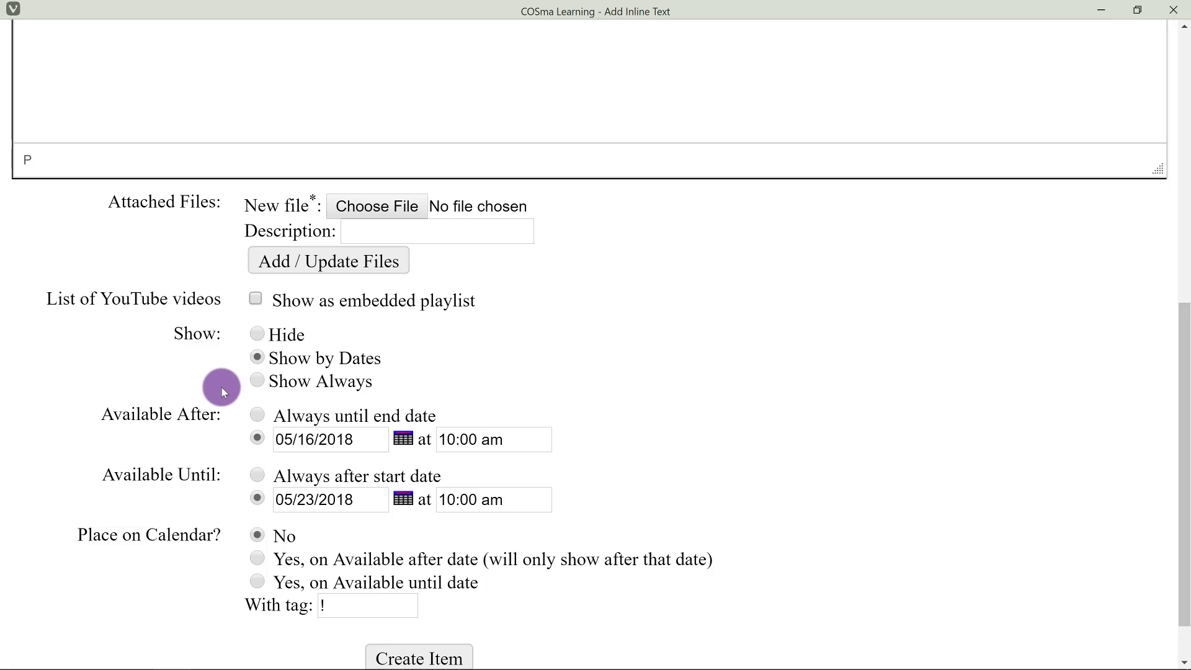
left_click(259, 387)
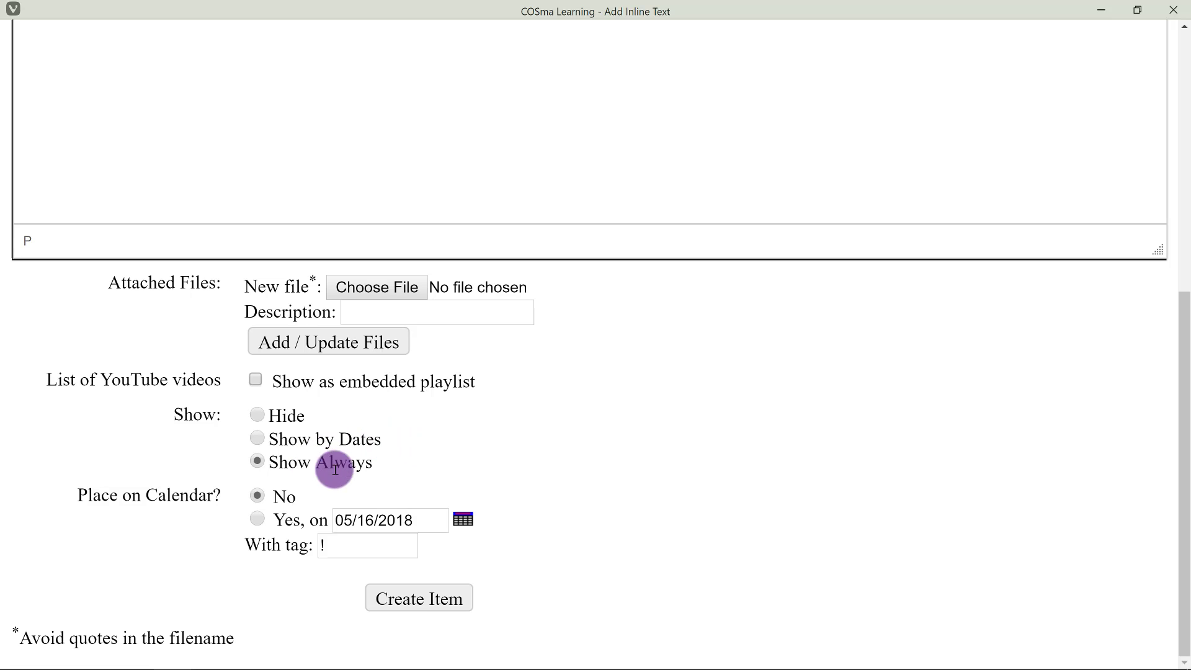
left_click(425, 595)
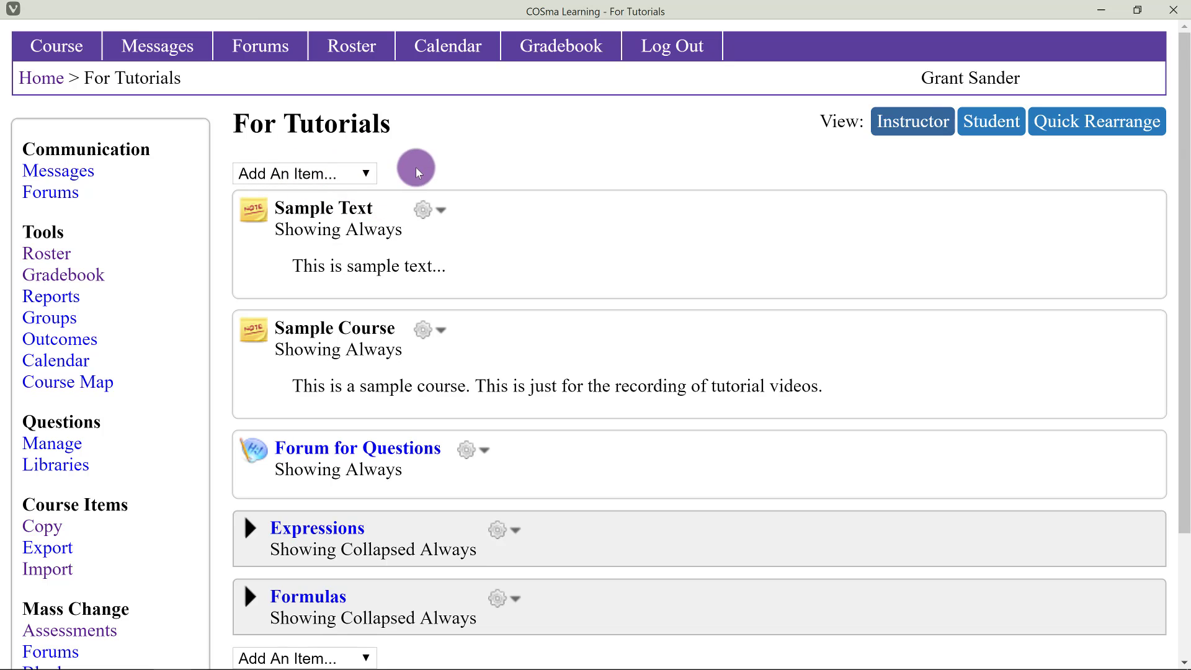
Open the Sample Text item for modification, look over its text and options, and return to the For Tutorials course page.
left_click(437, 210)
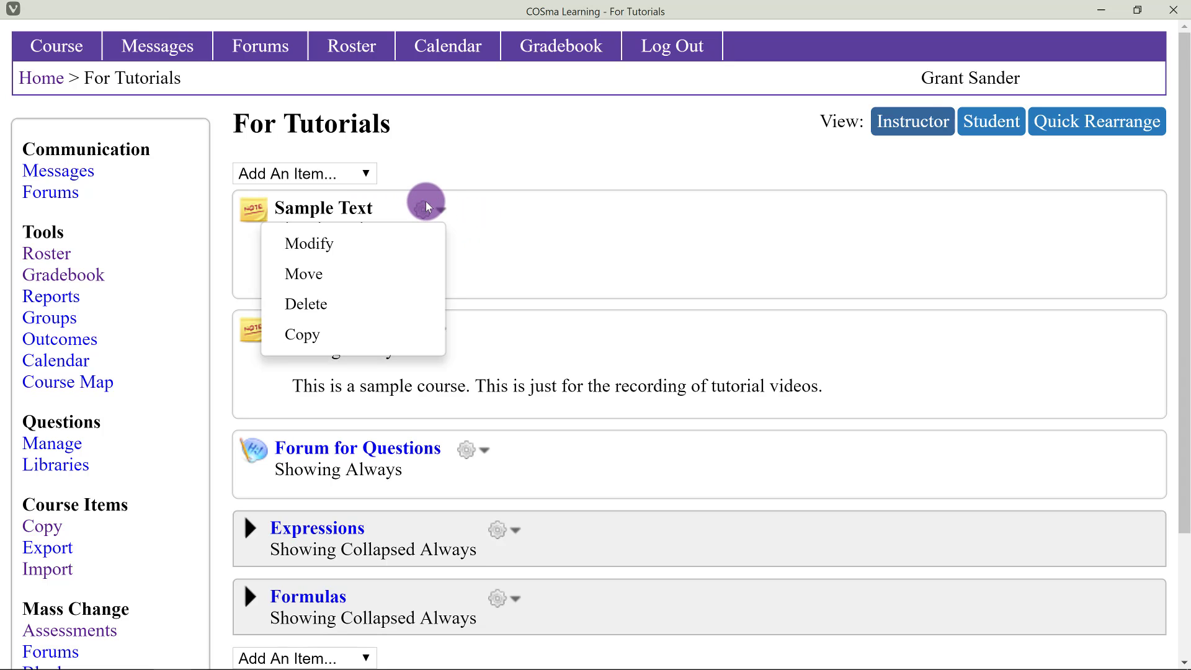
left_click(323, 247)
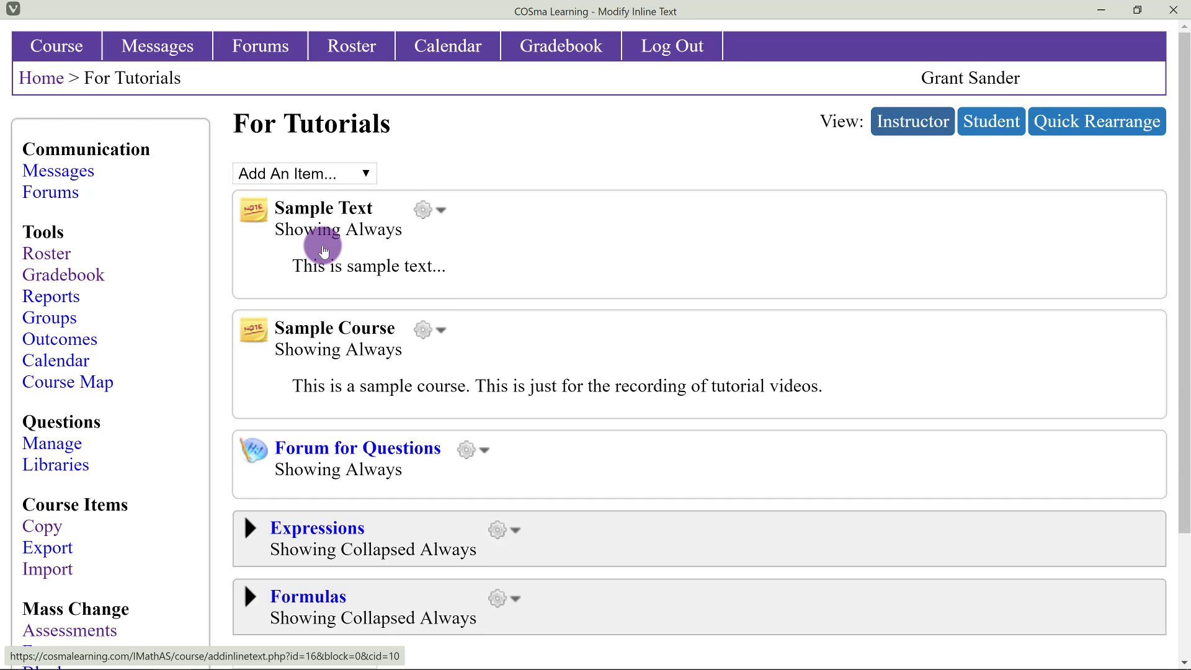
scroll(295, 306, "down", 1)
scroll(295, 306, "down", 3)
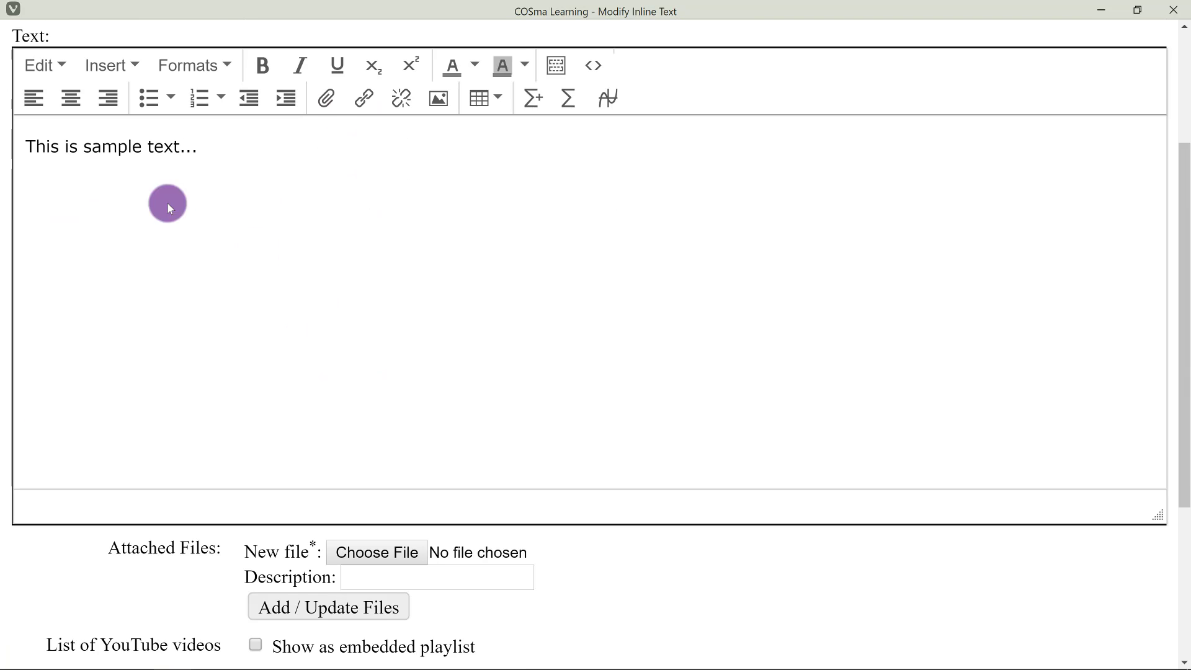
scroll(347, 279, "up", 3)
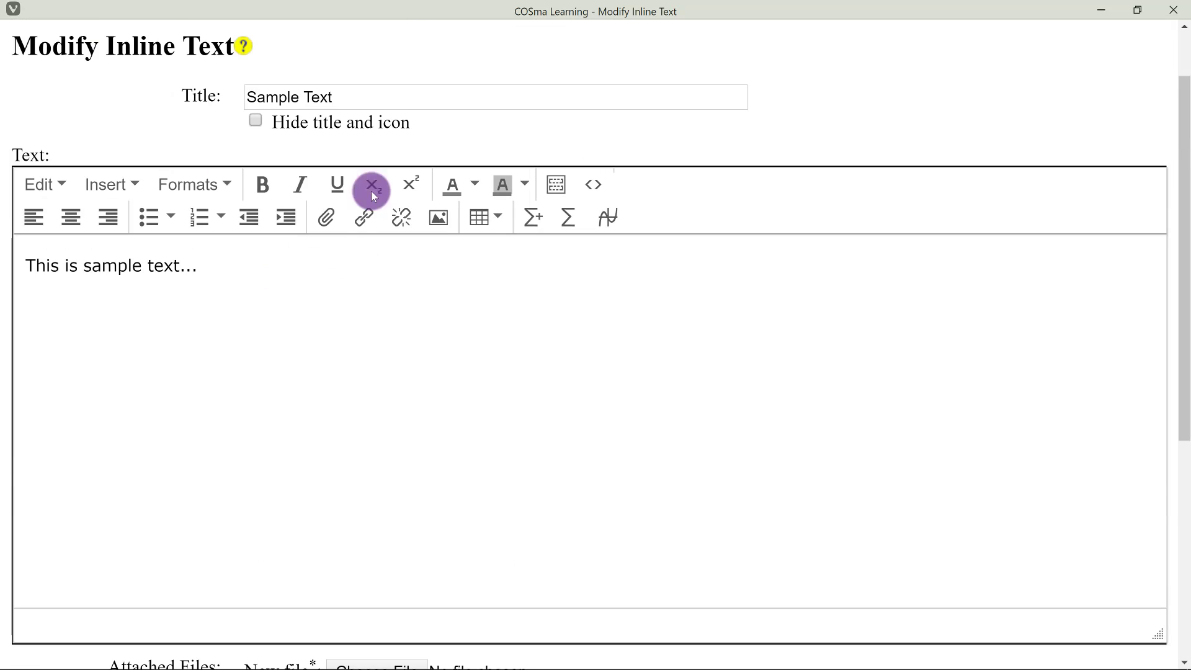
scroll(348, 246, "down", 3)
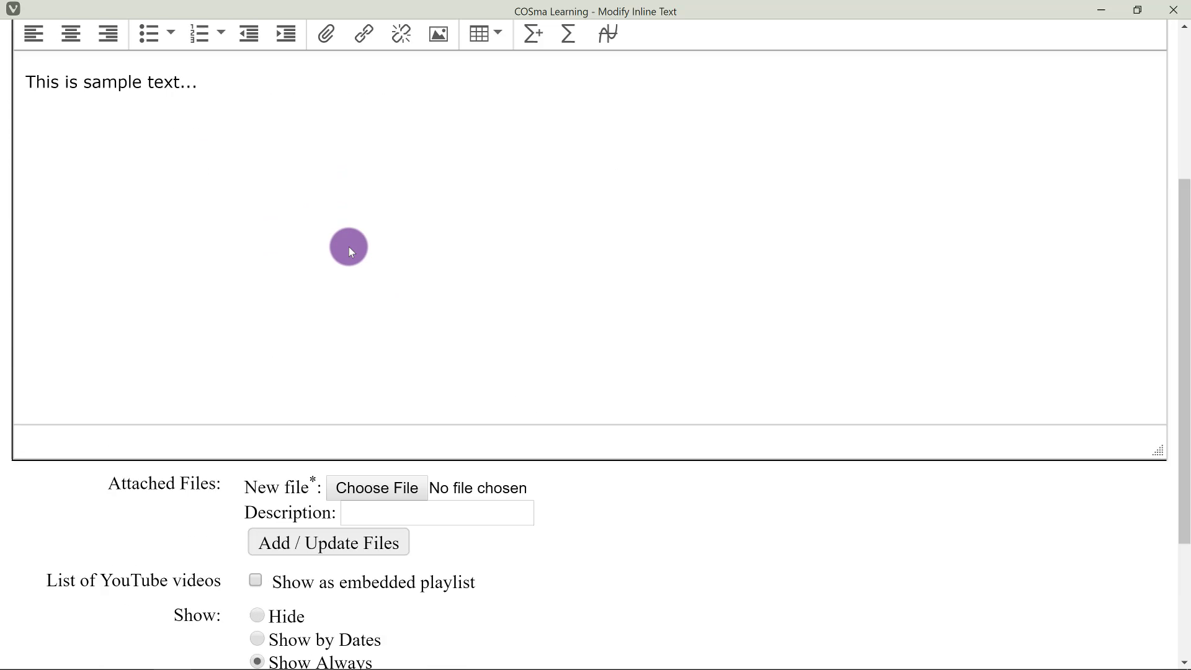
scroll(349, 247, "up", 4)
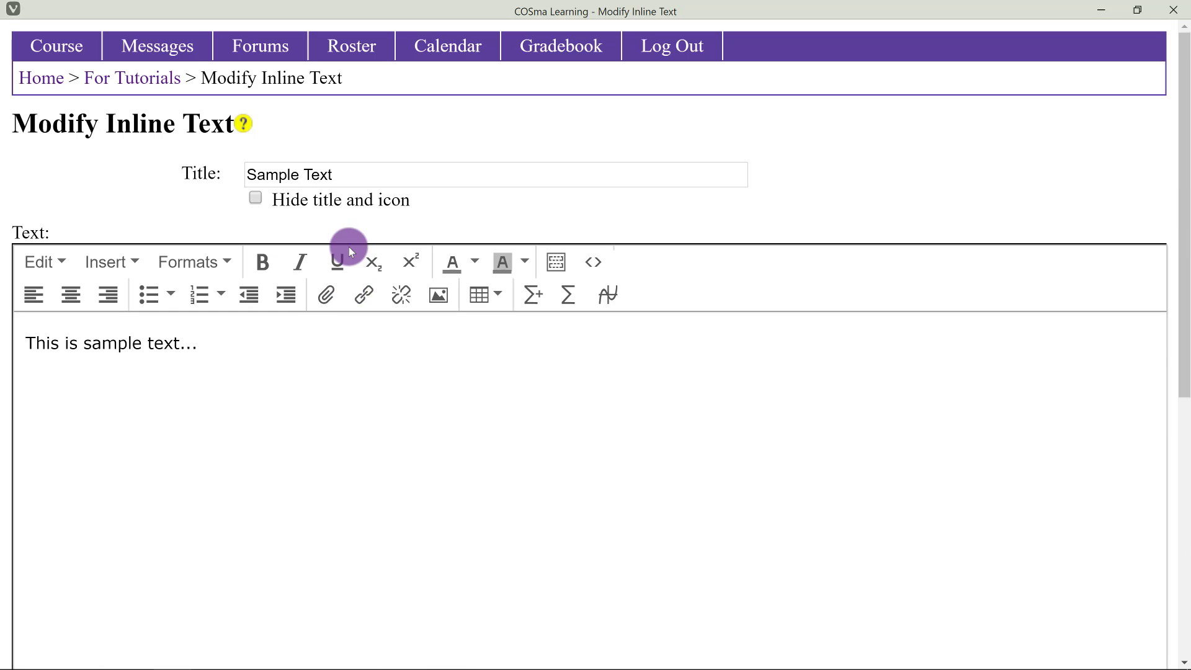
left_click(162, 89)
Look inside the Formulas block, expand the Expressions block, and collapse Formulas again.
scroll(462, 234, "down", 3)
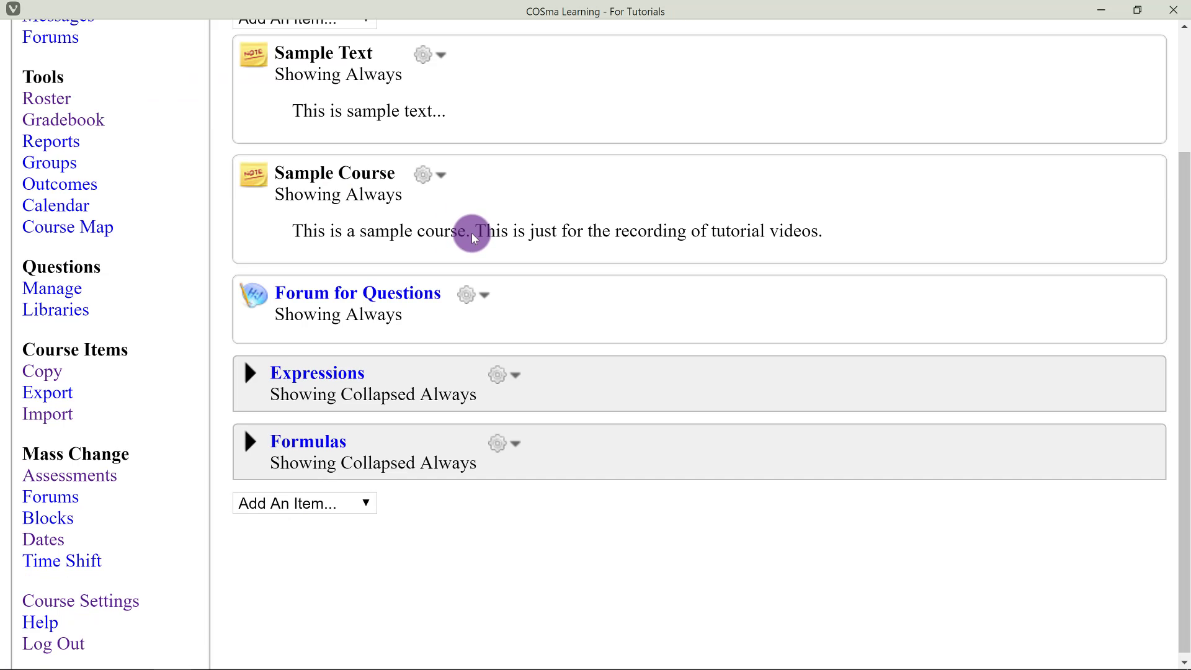
left_click(330, 442)
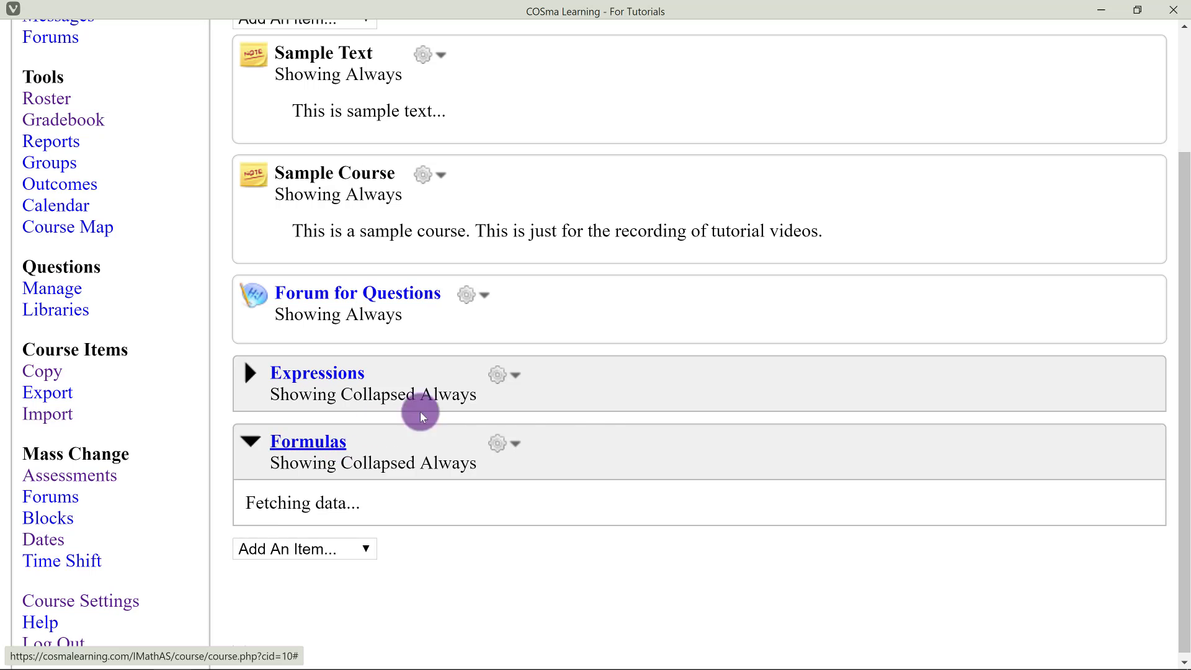
scroll(589, 413, "down", 2)
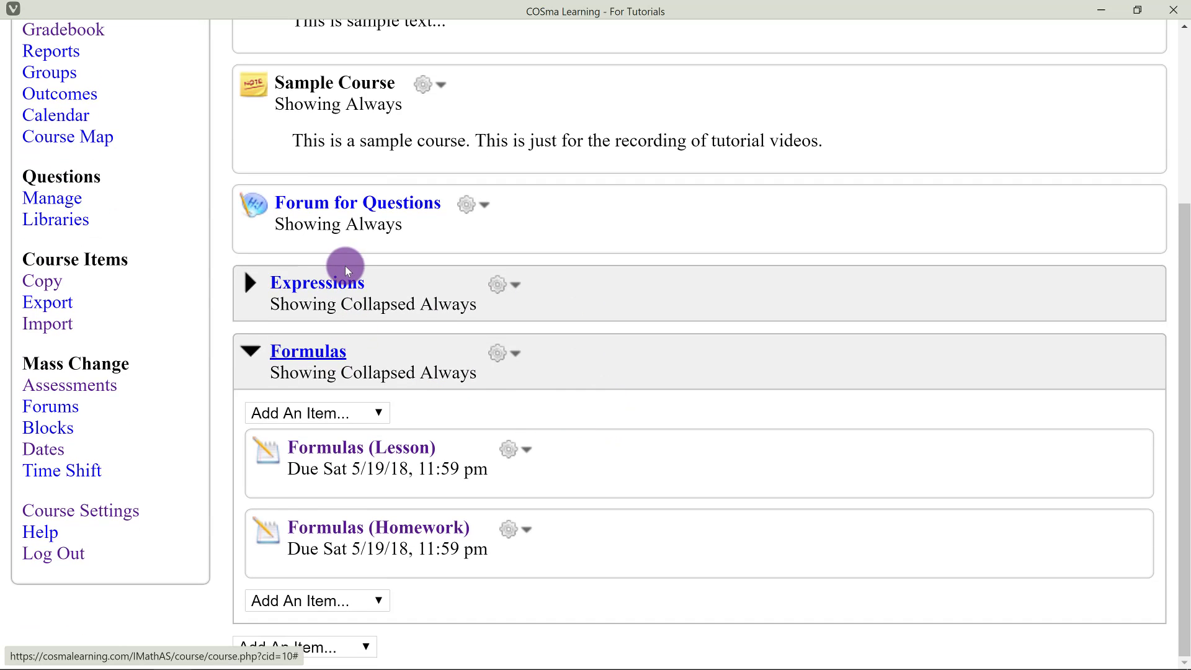
left_click(345, 283)
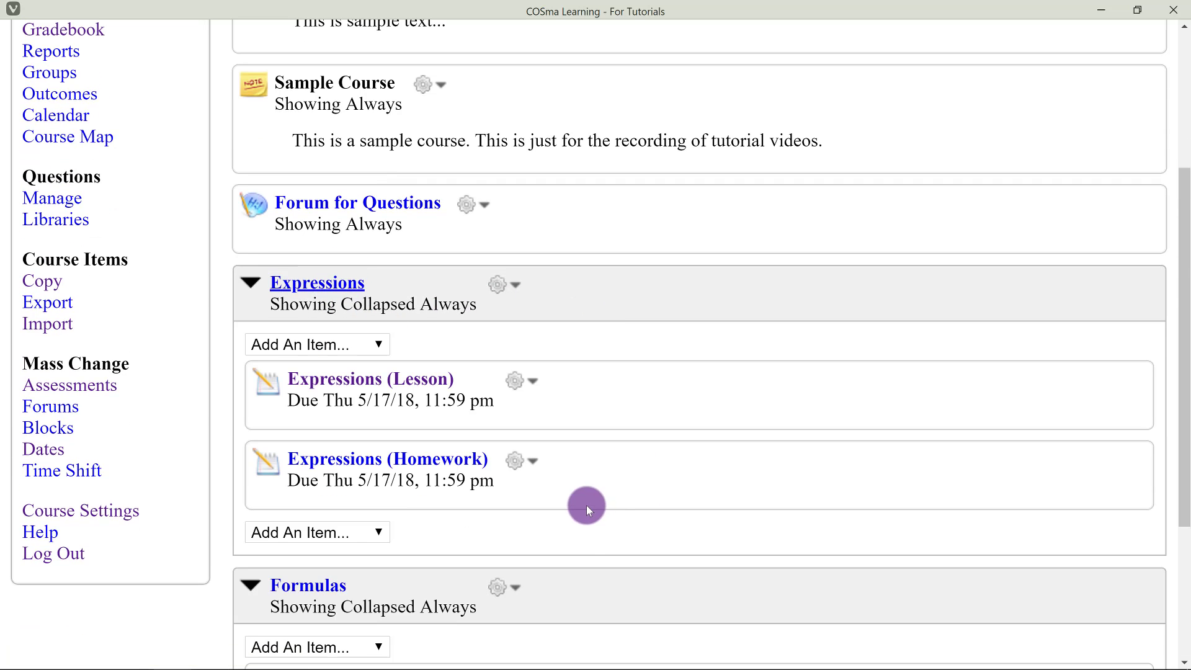
left_click(335, 586)
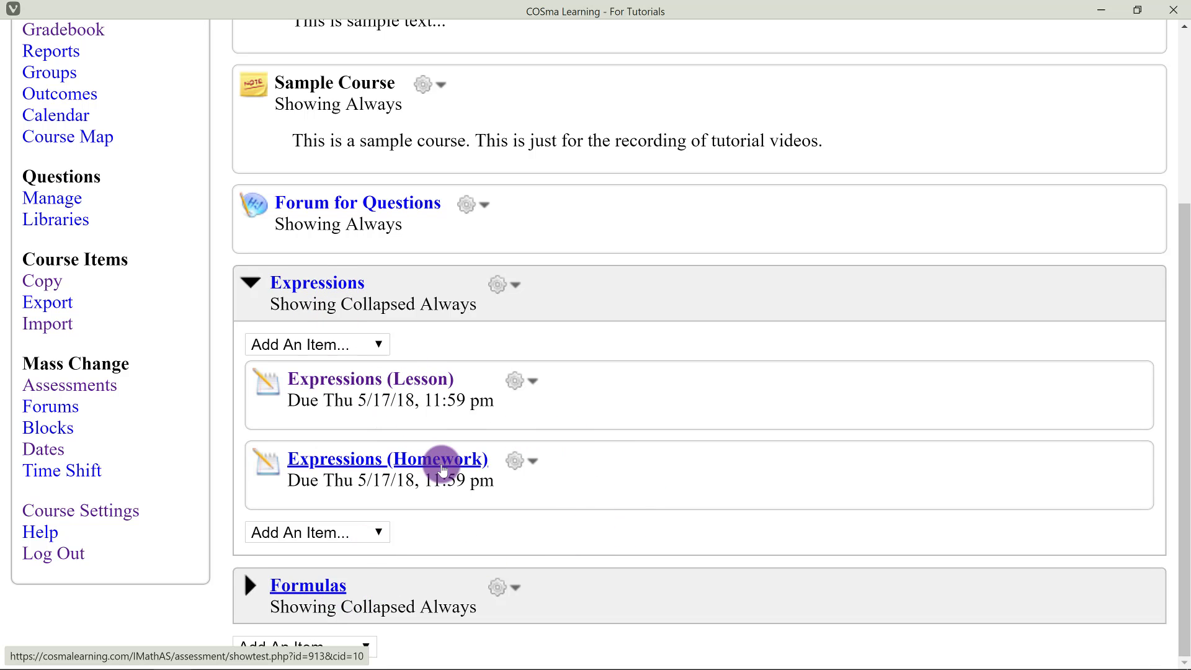
Open the settings of the Expressions (Homework) assessment.
left_click(526, 461)
scroll(581, 430, "down", 1)
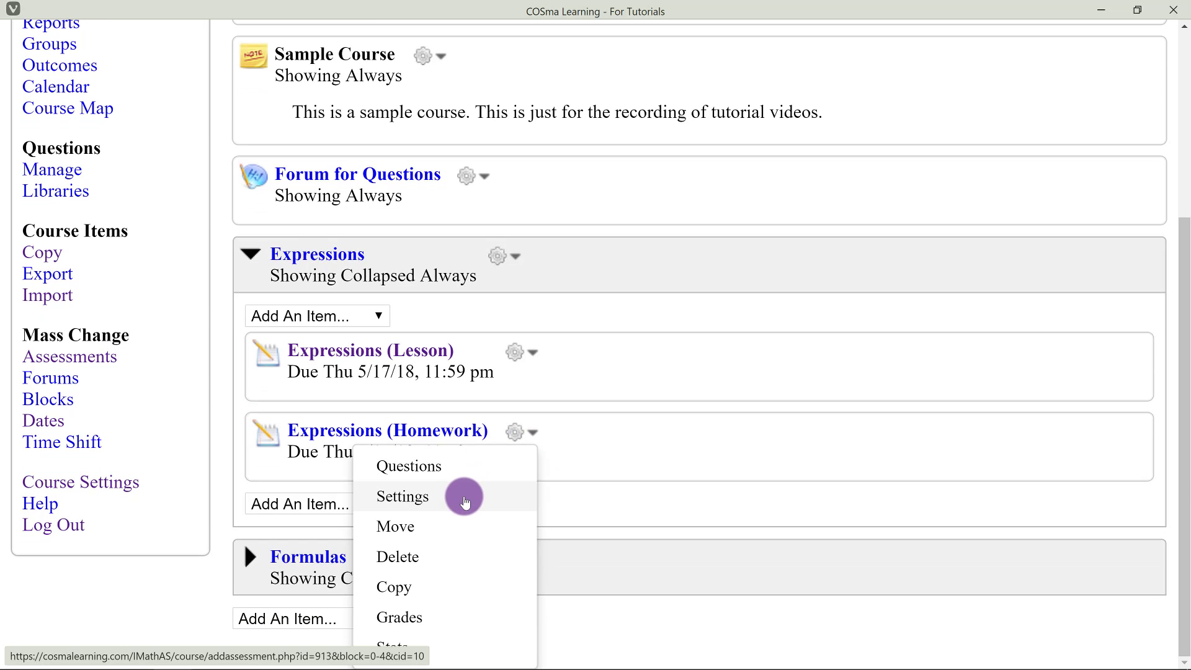
left_click(465, 501)
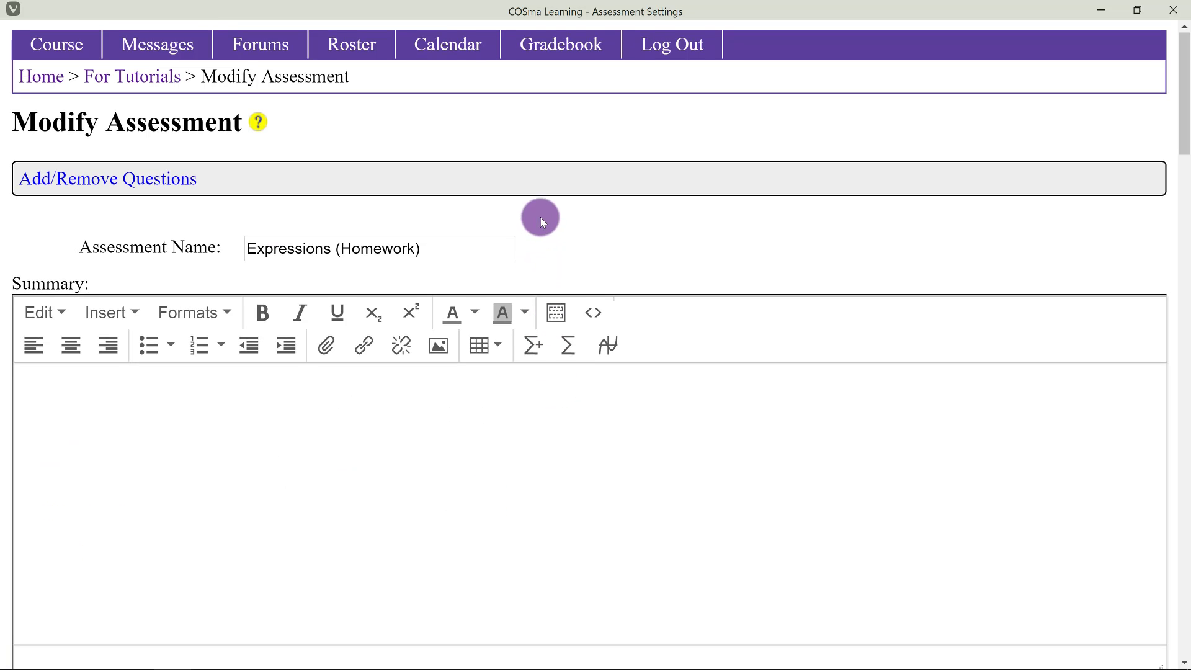
Examine the assessment's settings, including its name, instructions, advanced options, and availability and review dates.
scroll(505, 173, "down", 5)
scroll(490, 165, "down", 17)
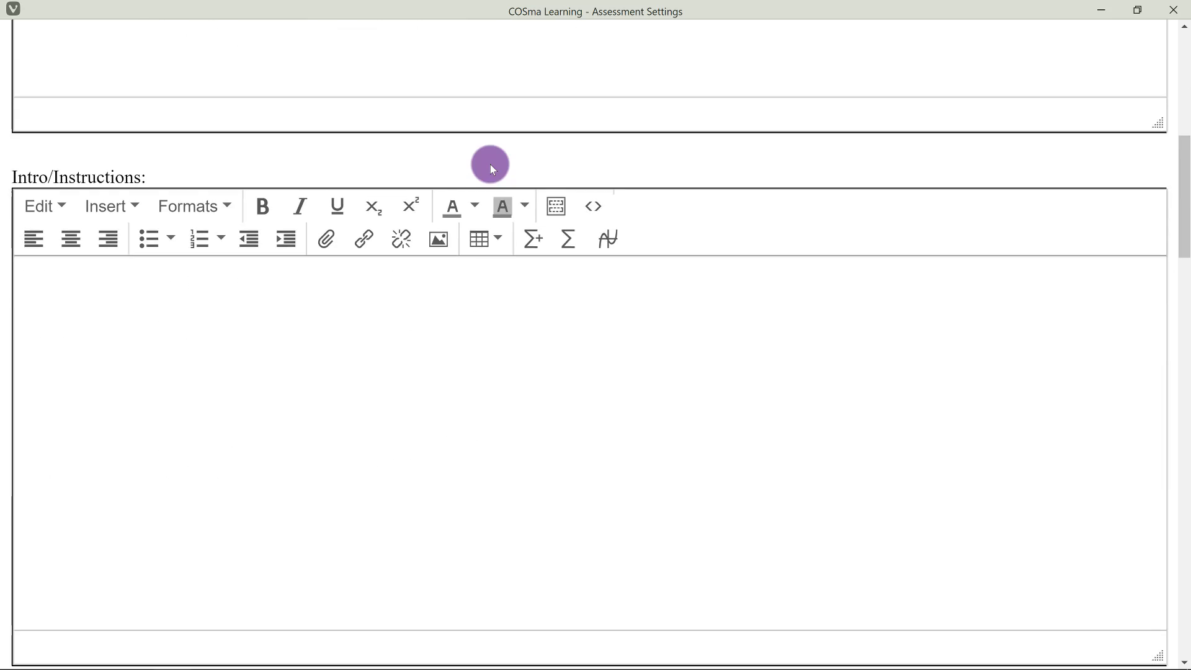
scroll(490, 165, "down", 13)
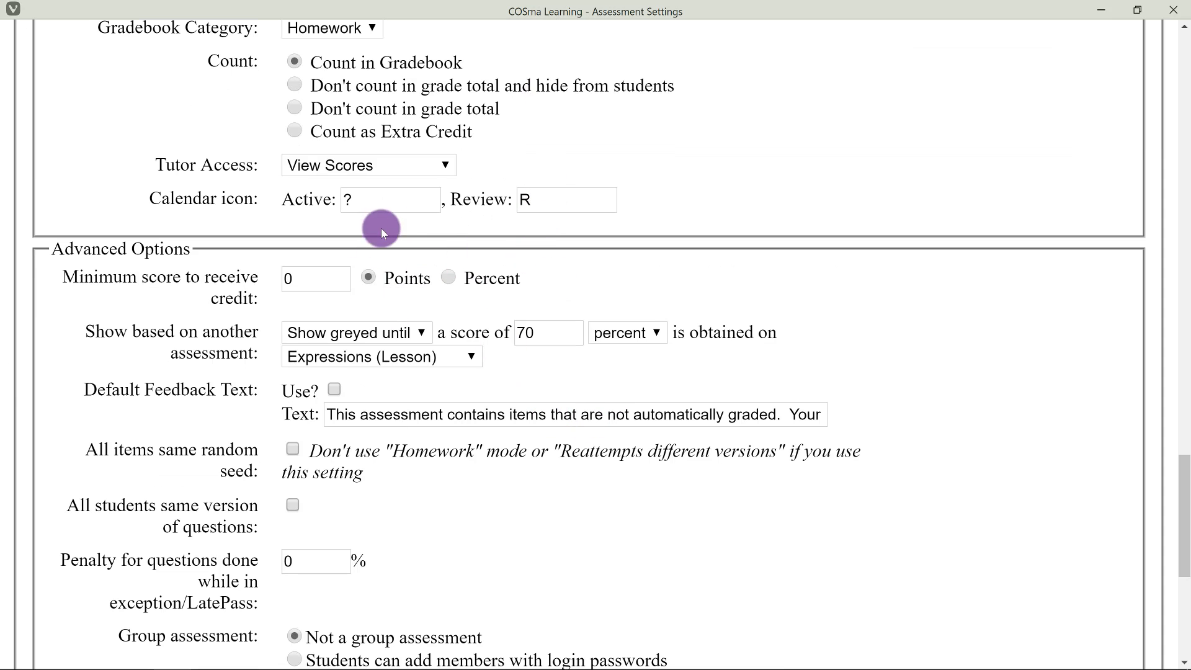
scroll(425, 336, "down", 7)
scroll(444, 338, "up", 3)
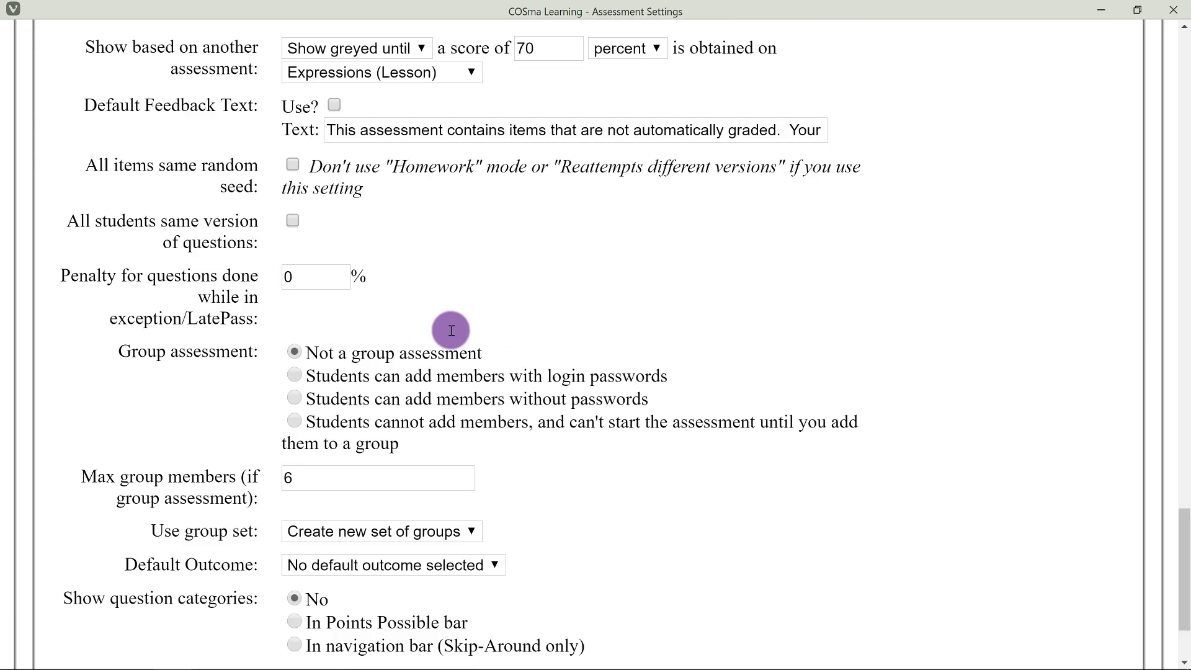
scroll(451, 330, "up", 20)
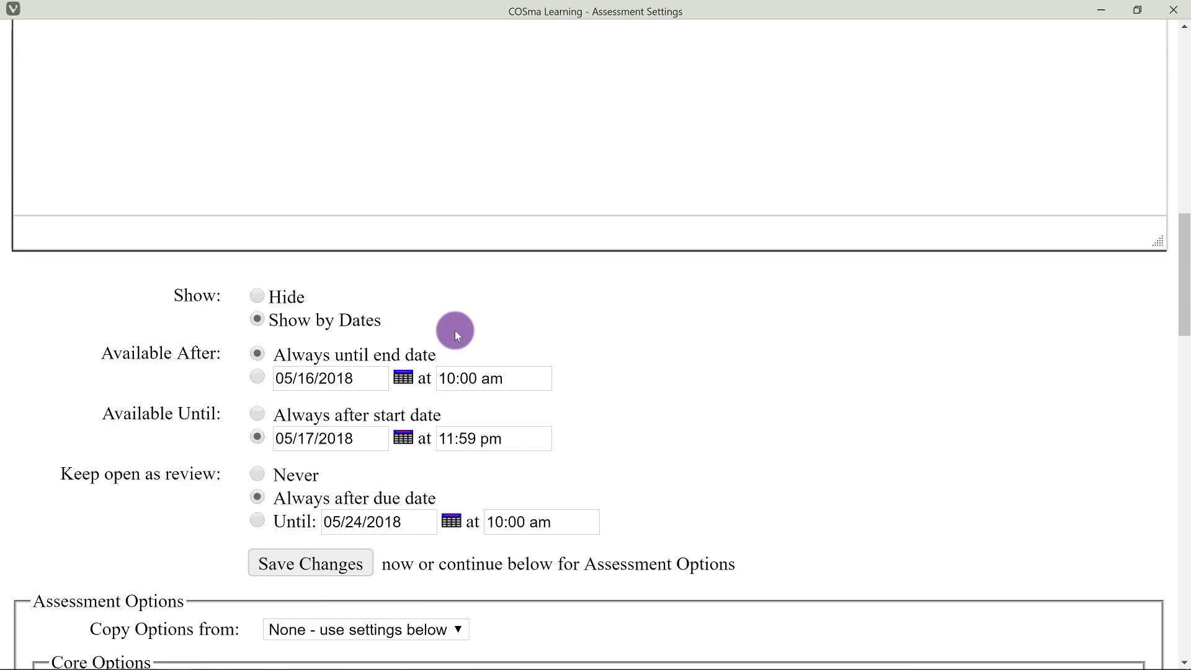
scroll(455, 330, "up", 16)
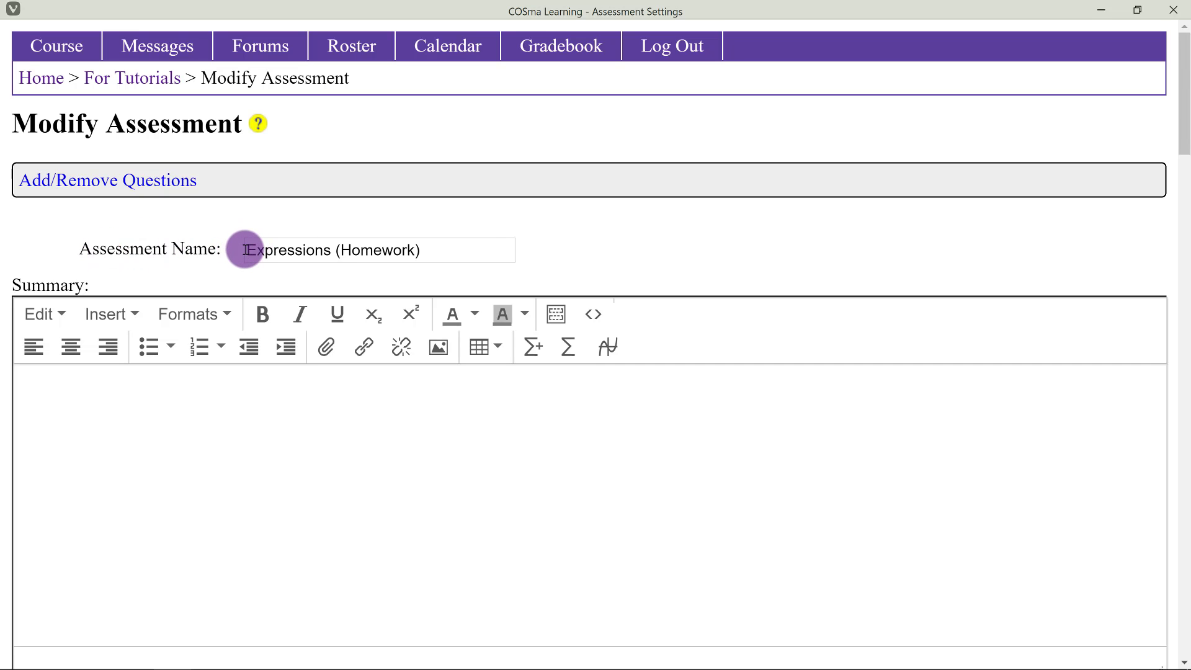
scroll(567, 225, "down", 1)
scroll(566, 225, "down", 14)
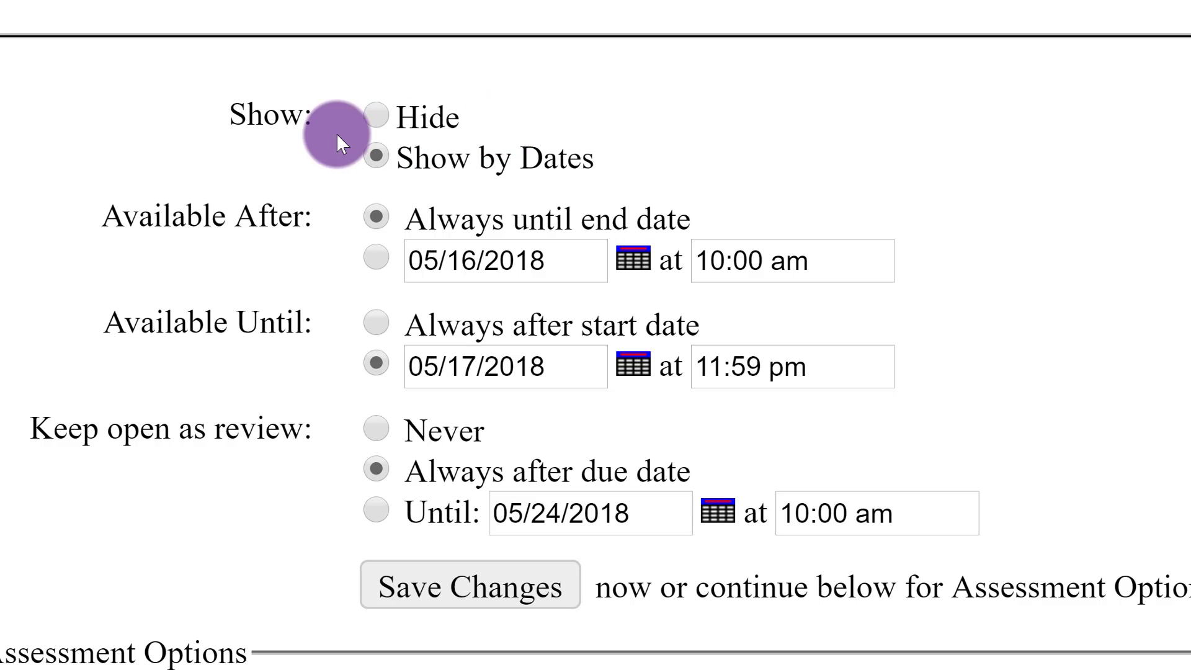
Try the Hide option for the assessment's visibility, and restore Show by Dates.
left_click(379, 120)
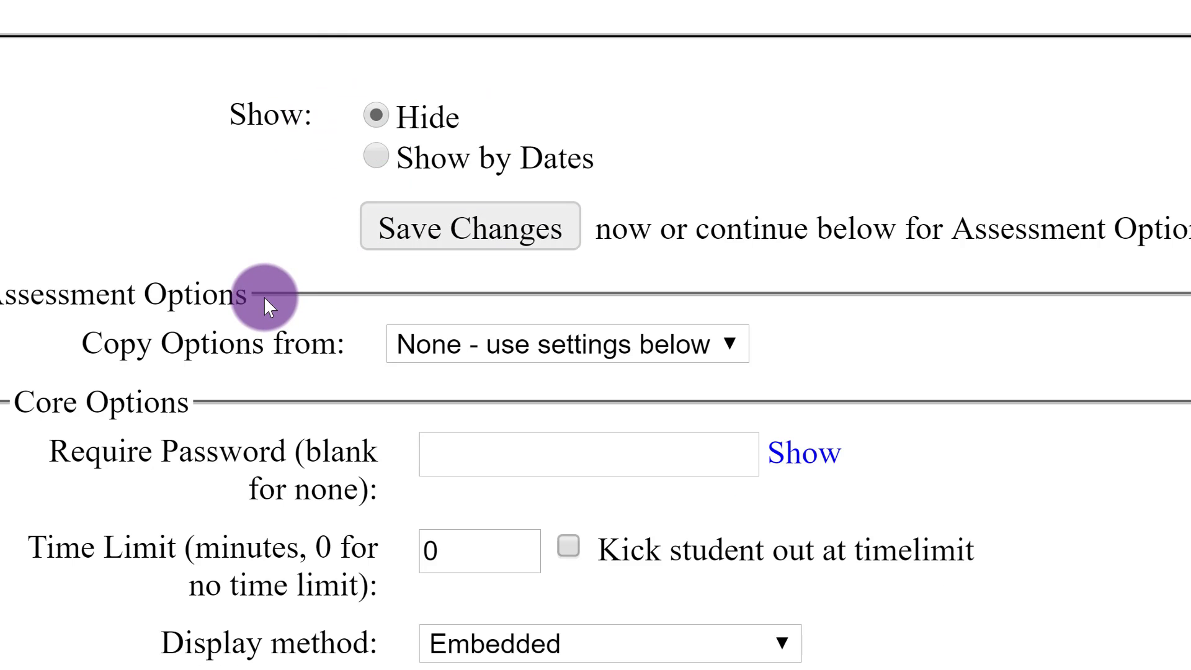
left_click(376, 157)
scroll(374, 159, "down", 1)
scroll(374, 159, "down", 1)
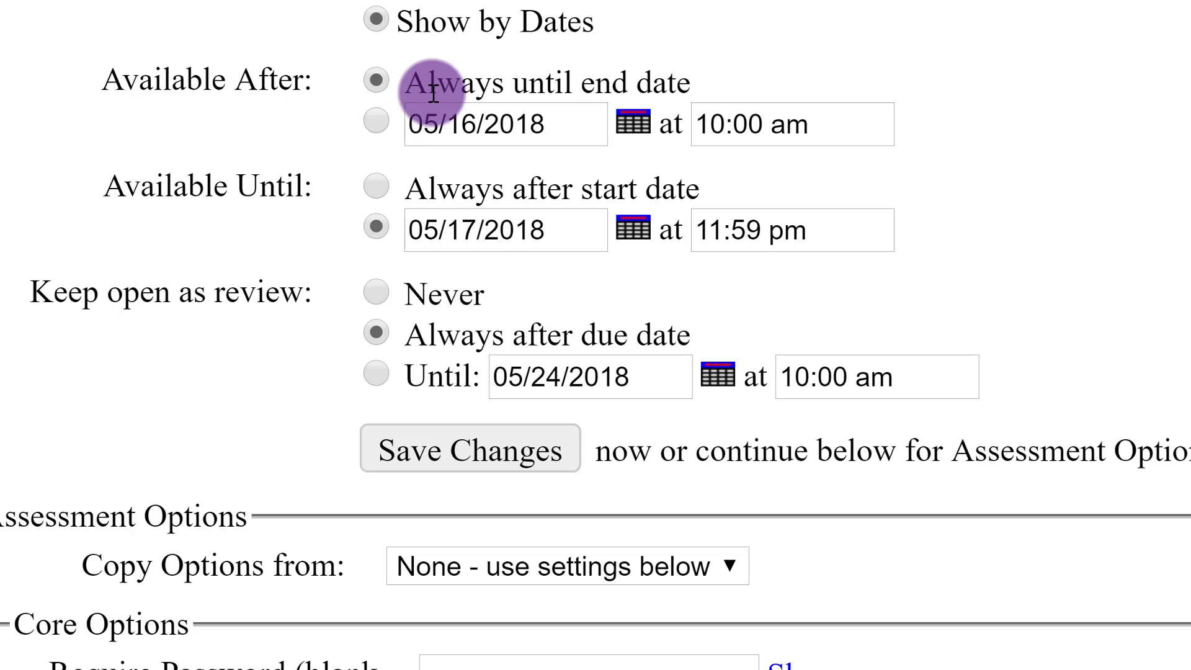
Try the specific start date and Always after start date options, restoring Always until end date and the dated Available Until setting.
left_click(376, 122)
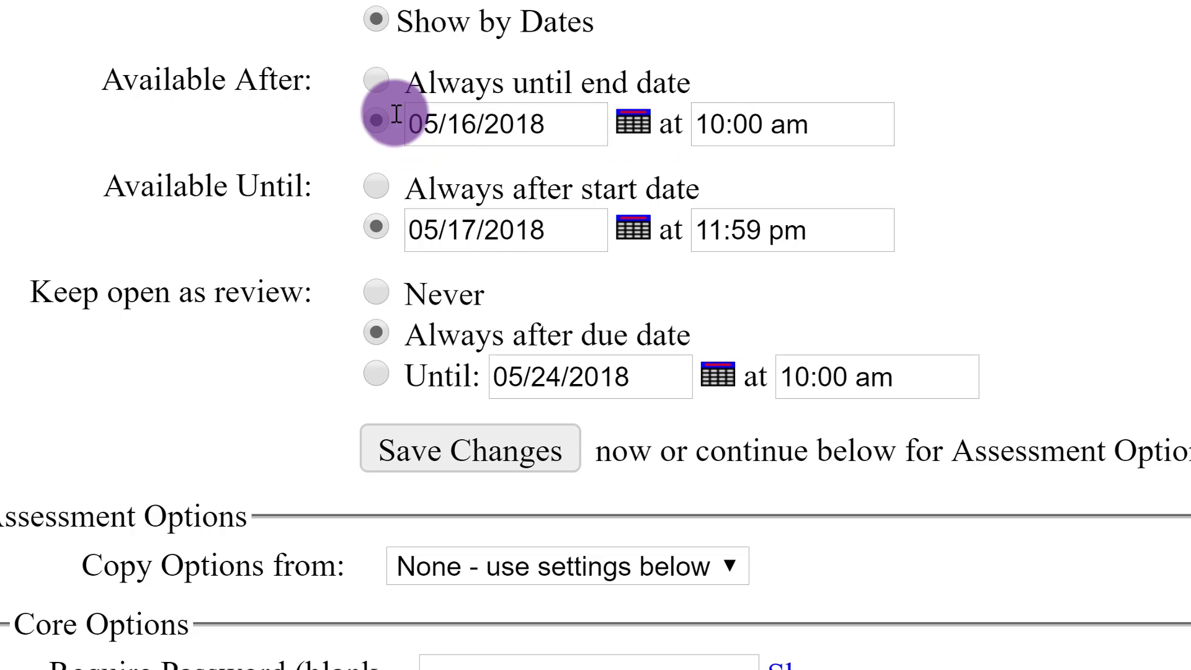
left_click(377, 79)
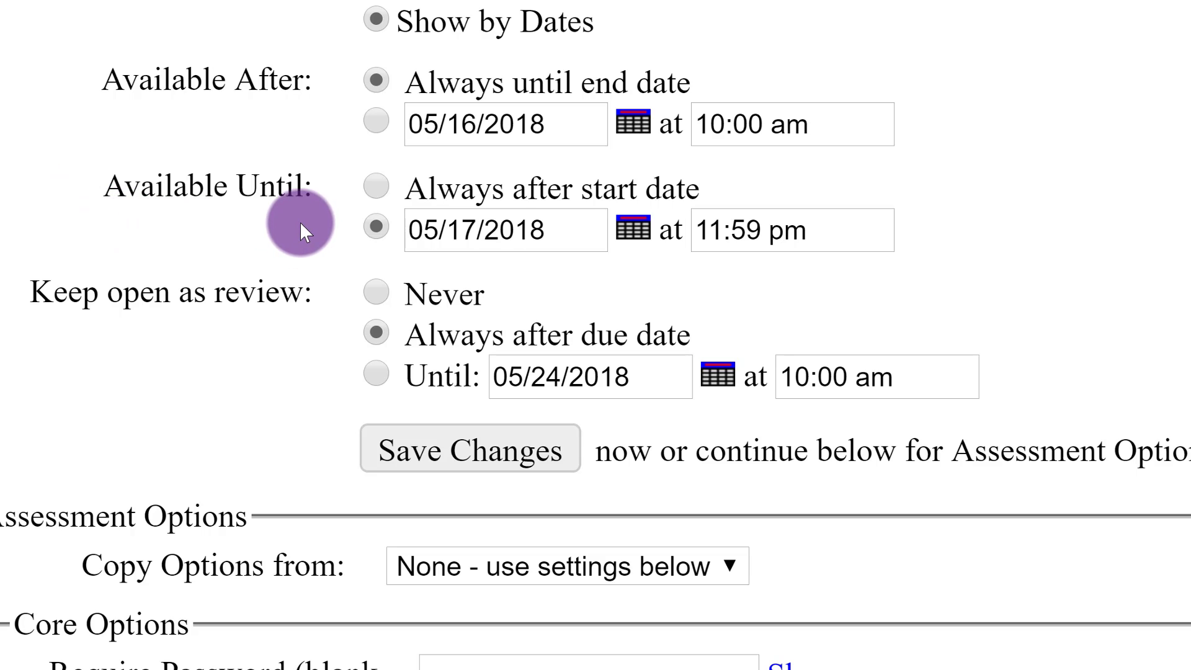
left_click(383, 187)
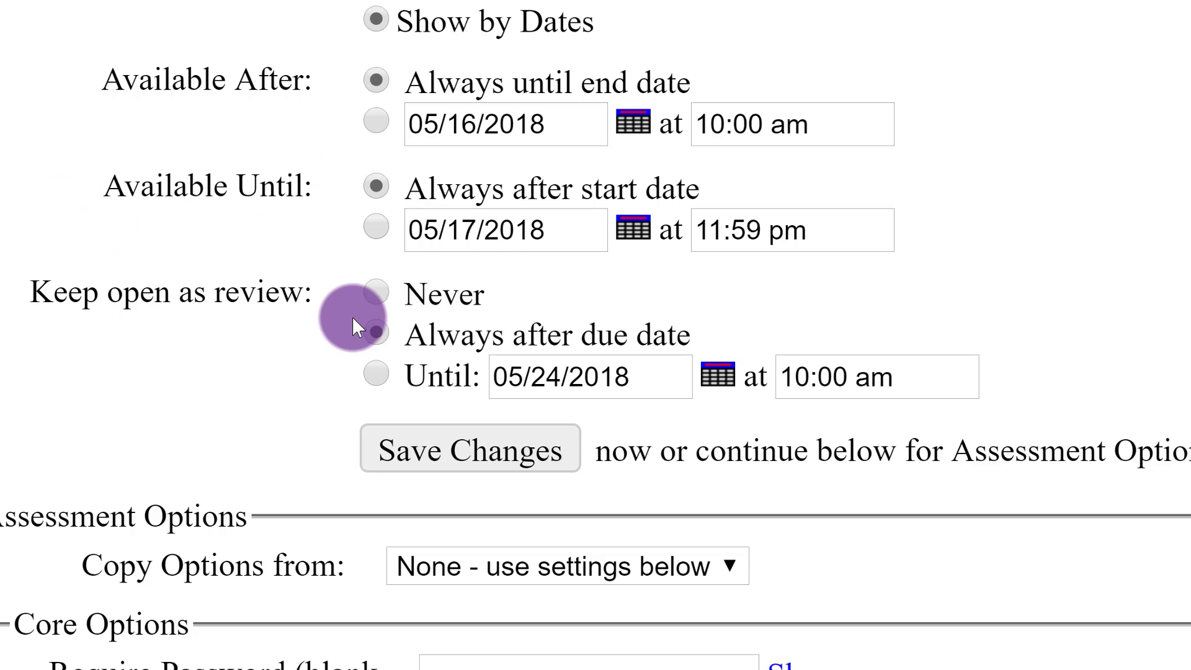
left_click(380, 226)
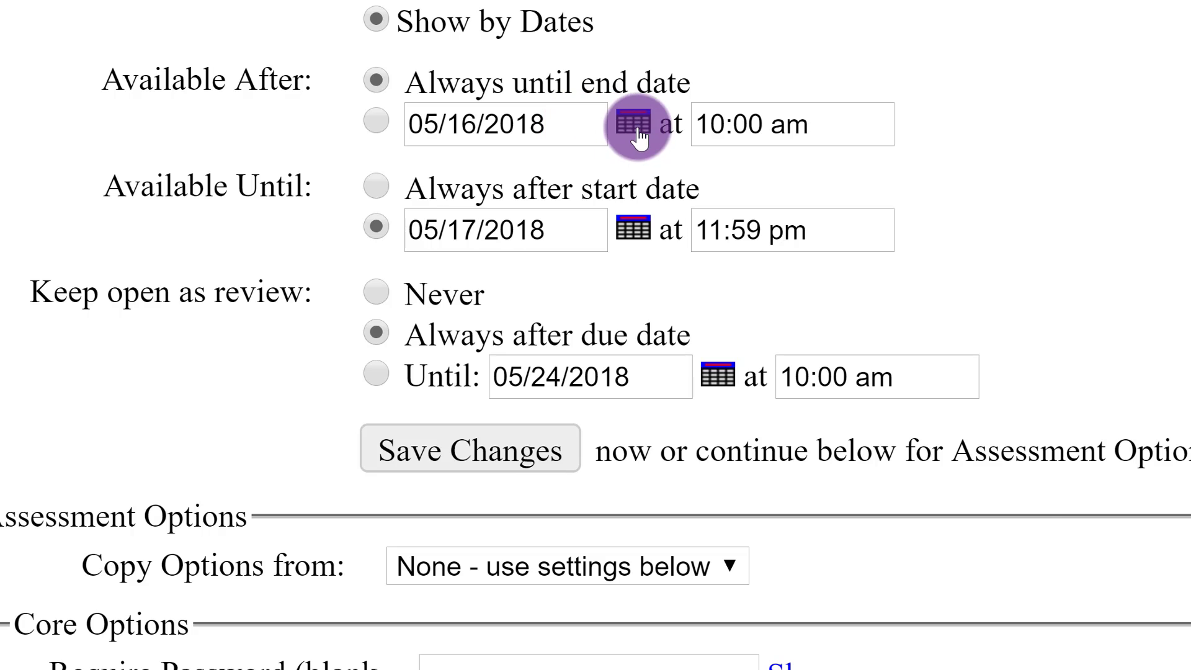
Pick 05/18/2018 as the Available After date and 05/30/2018 as the Available Until date.
left_click(634, 126)
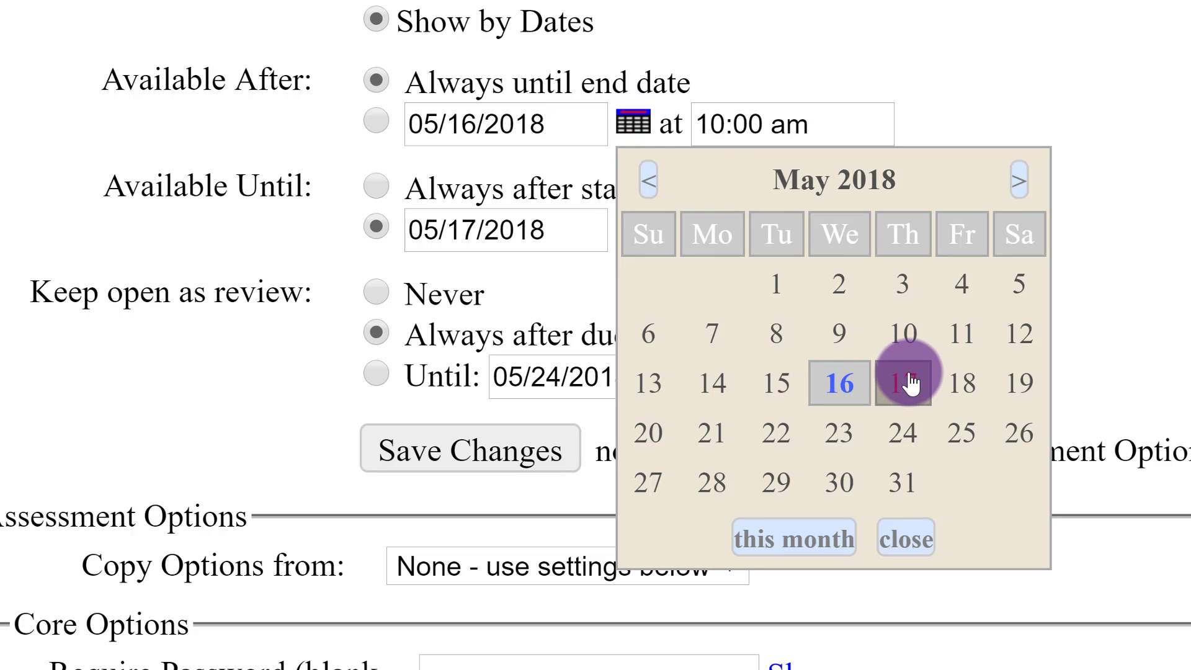
left_click(960, 385)
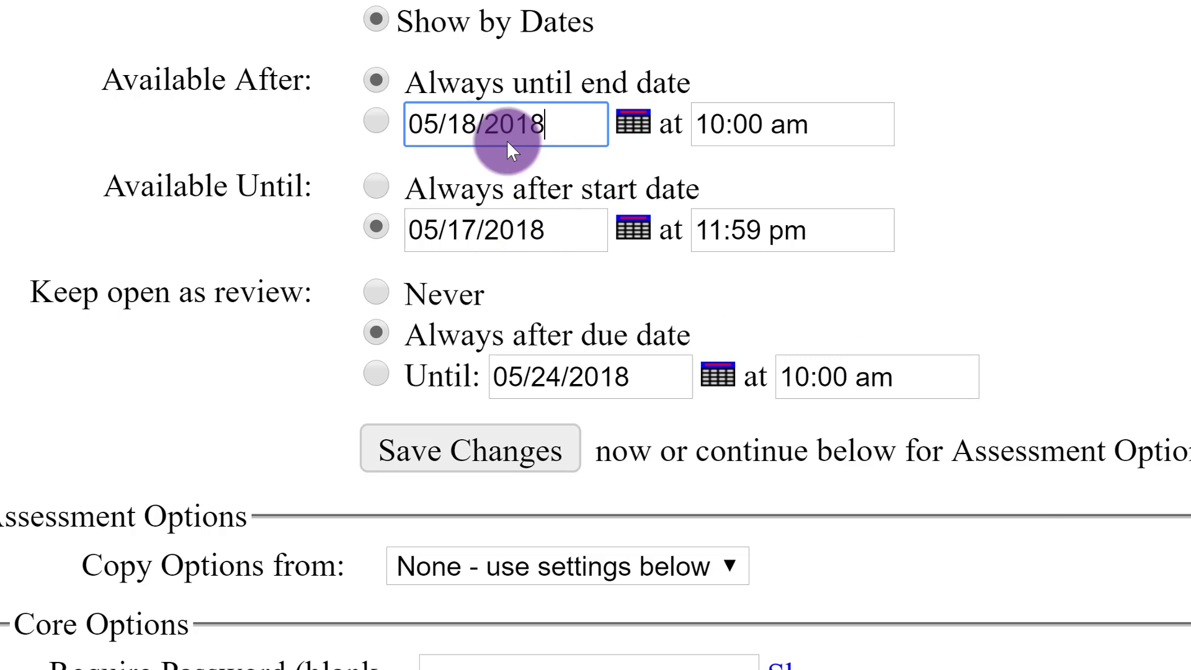
left_click(631, 231)
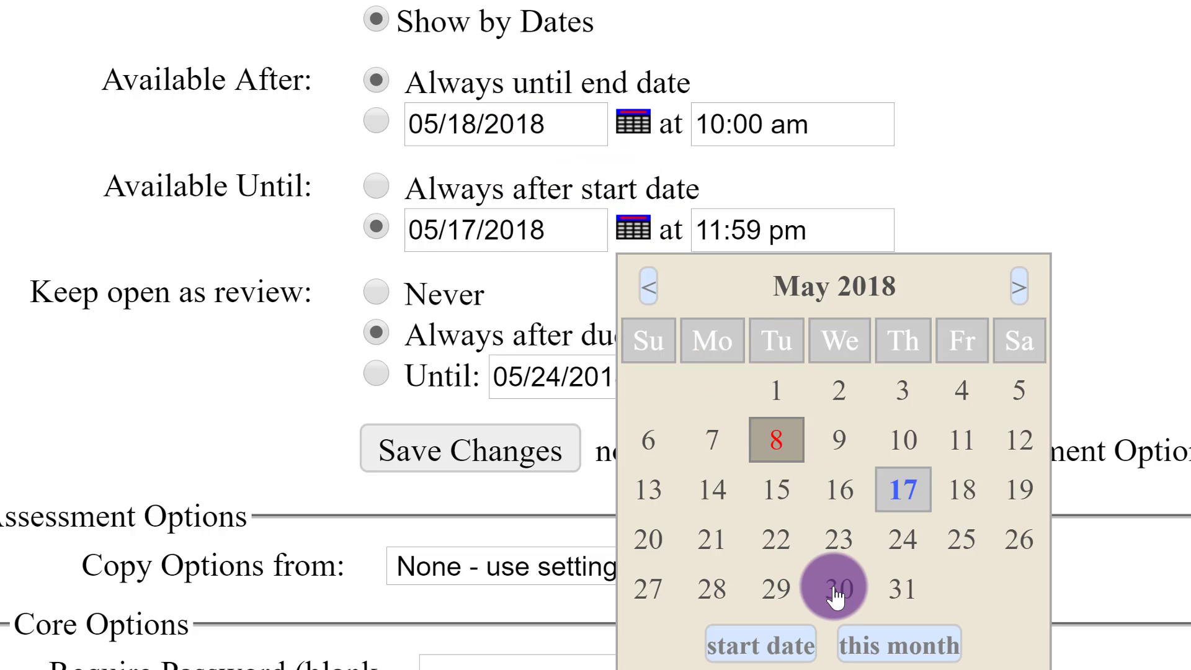
left_click(839, 589)
left_click(724, 70)
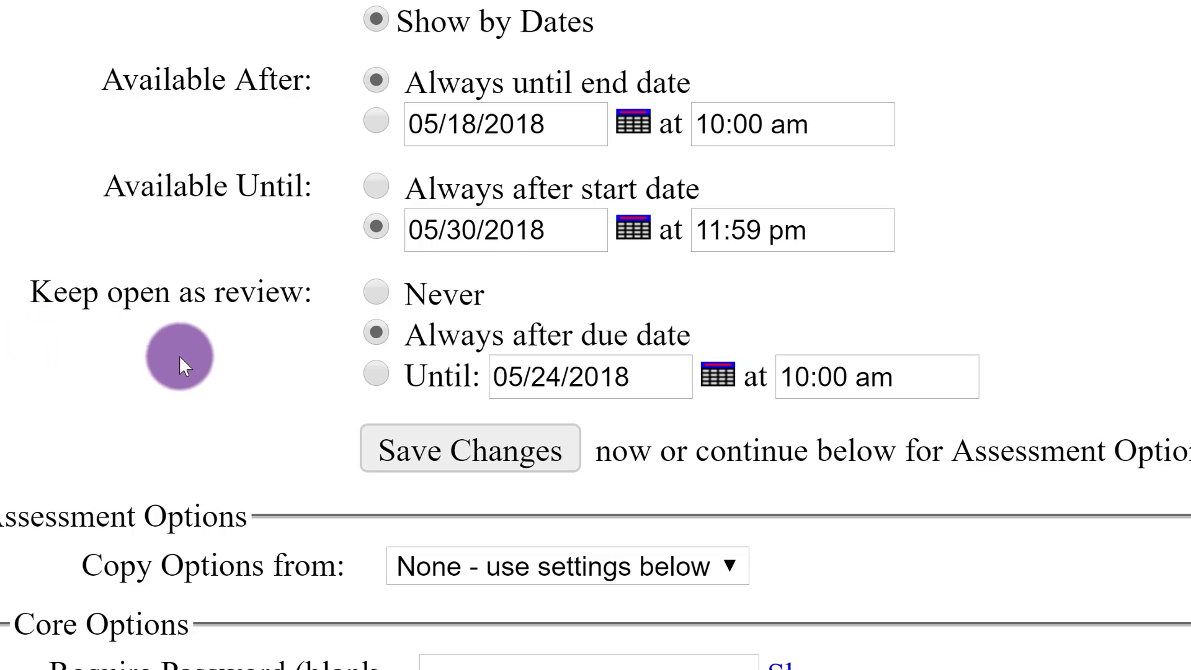
Try Never for keeping the assessment open as review, restore Always after due date, and save the changes.
scroll(320, 282, "down", 2)
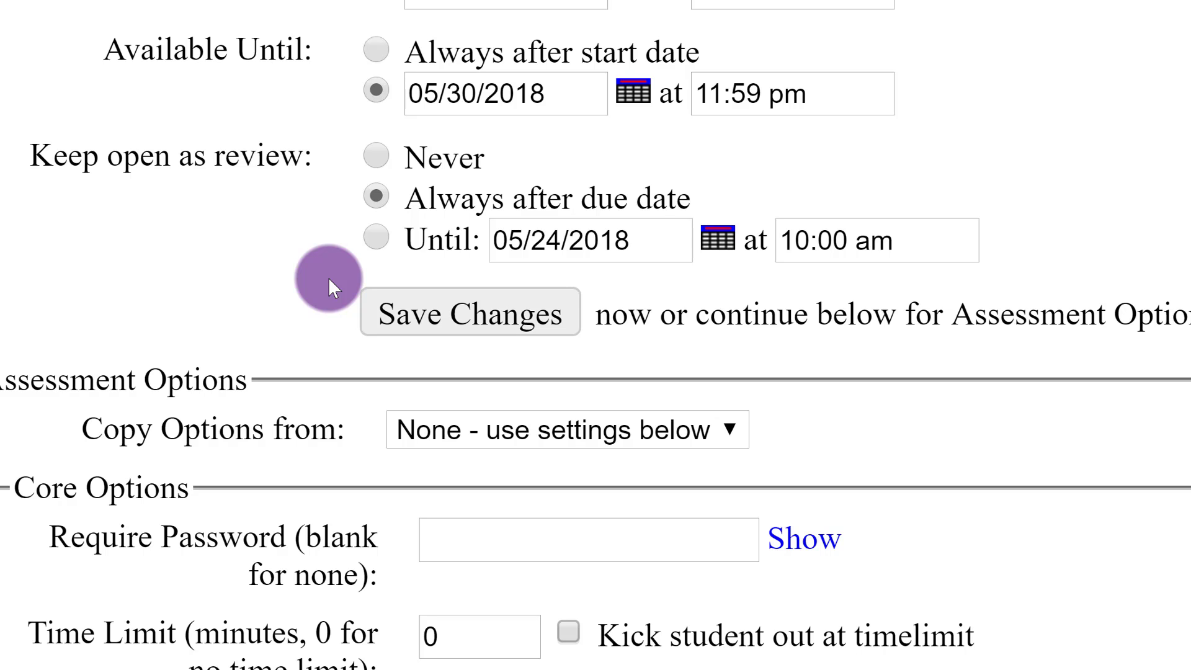
scroll(340, 274, "down", 2)
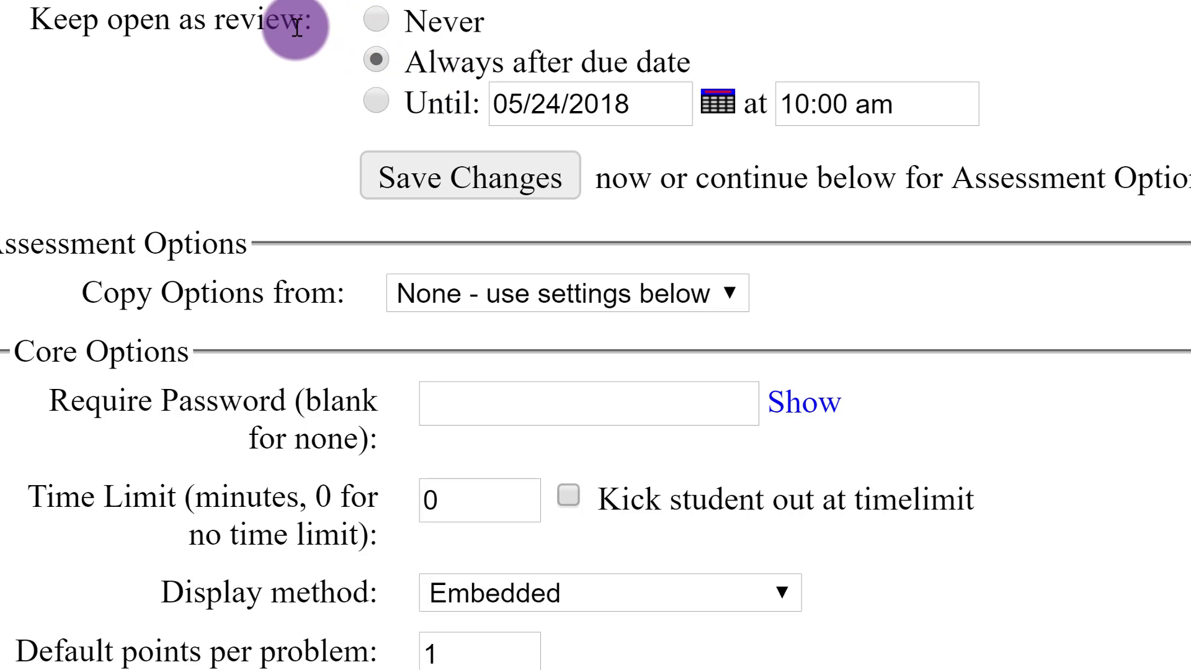
left_click(376, 20)
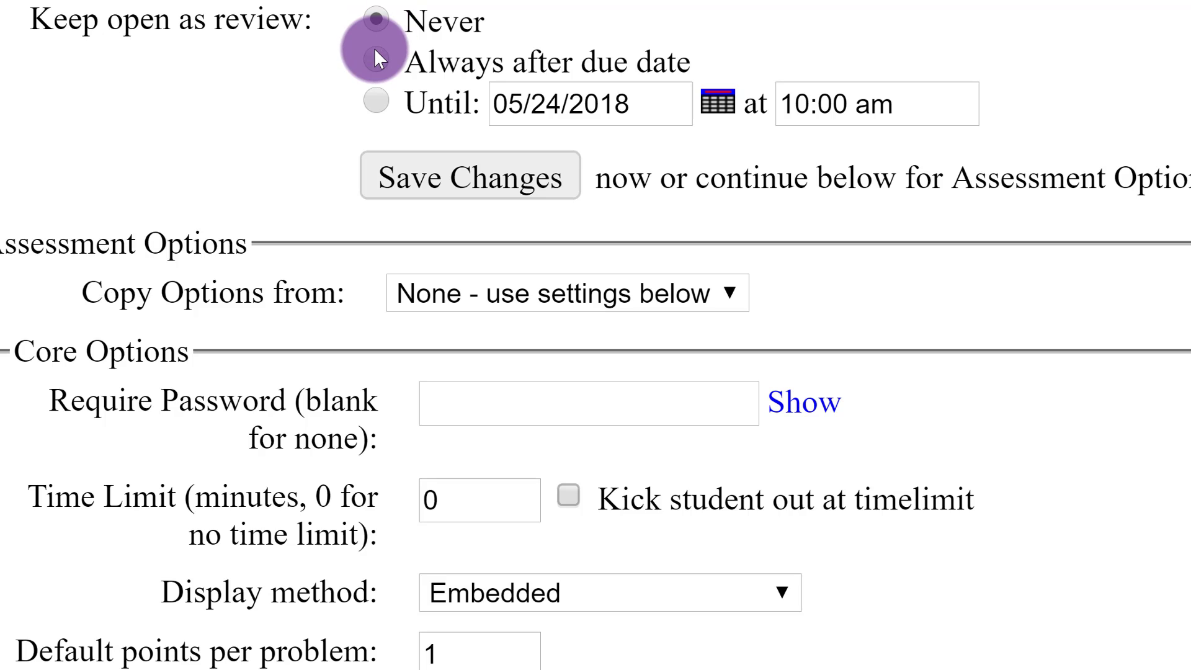
left_click(383, 60)
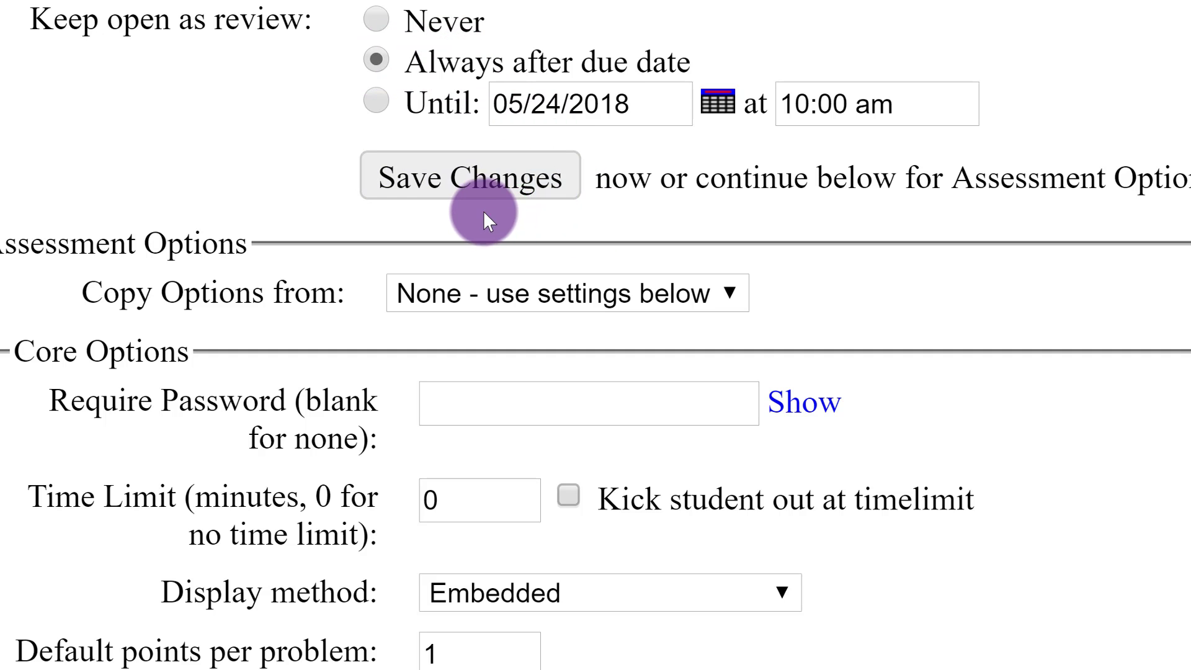
scroll(452, 318, "up", 2)
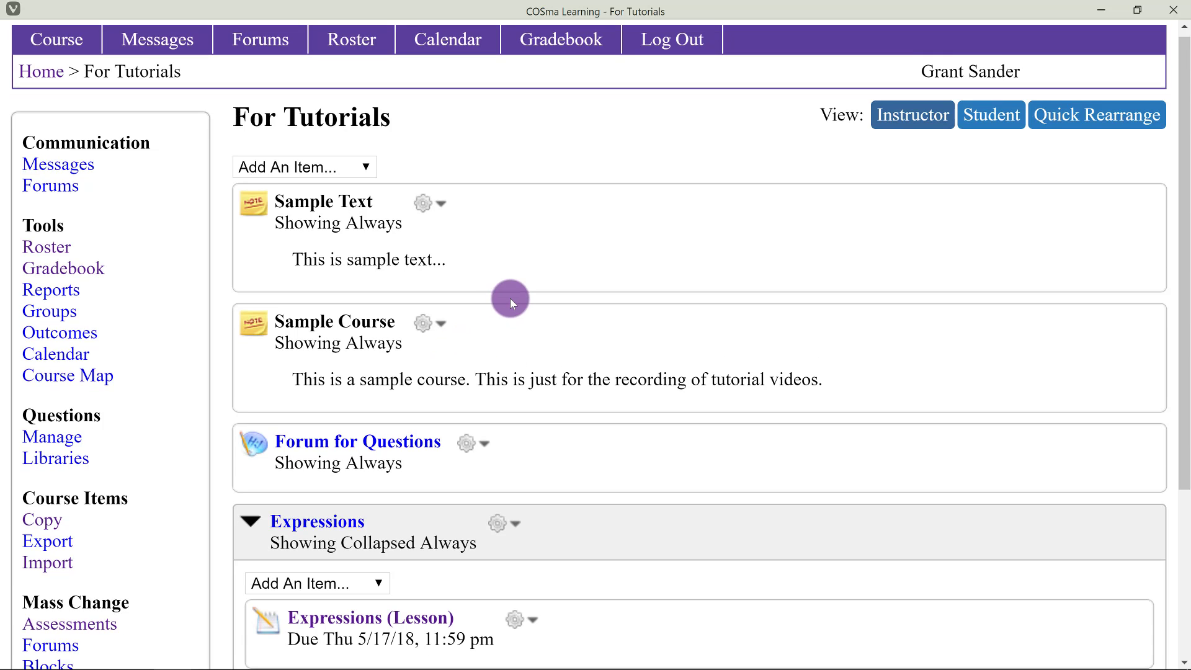
Check the due dates of the assessments in the Expressions block and collapse the block.
scroll(510, 298, "down", 3)
scroll(604, 289, "down", 1)
scroll(604, 289, "down", 1)
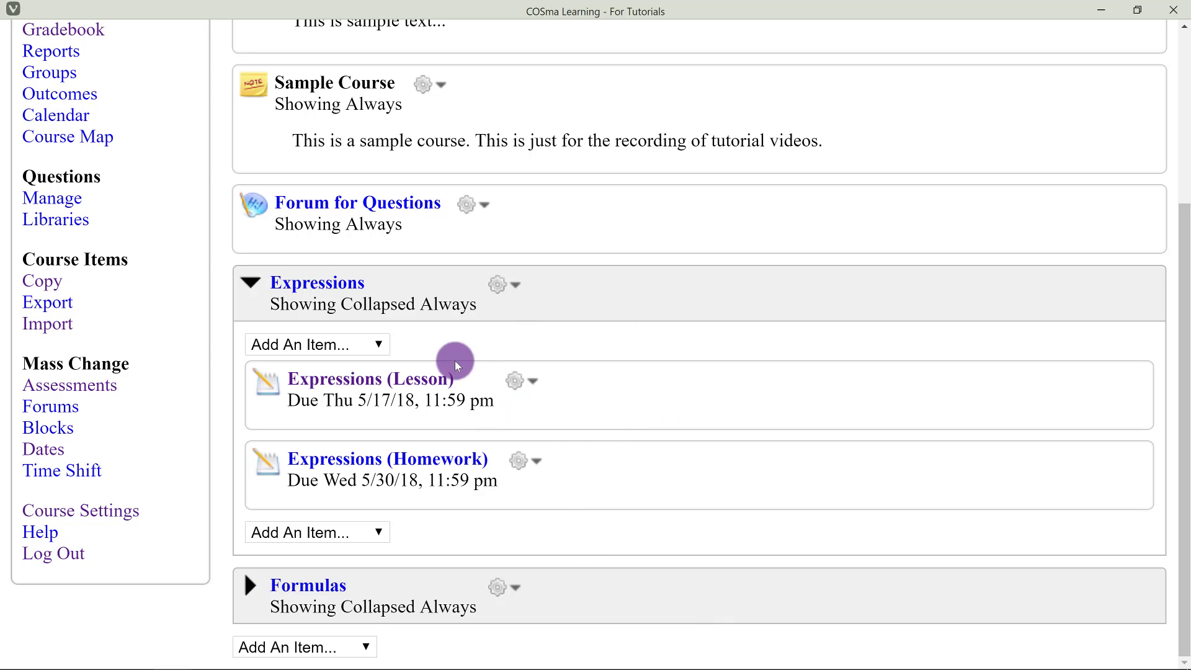
left_click(346, 287)
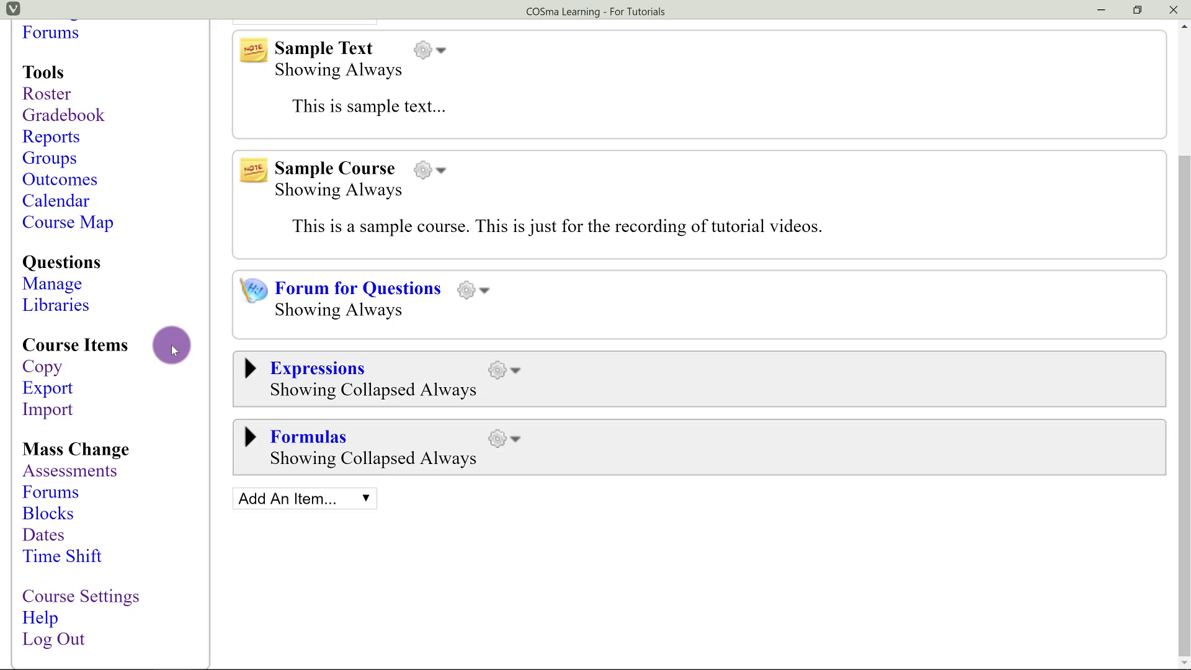
Open Mass Change Dates for the course and try toggling the Show setting of Expressions (Lesson), returning it to By Dates.
key("ctrl+plus")
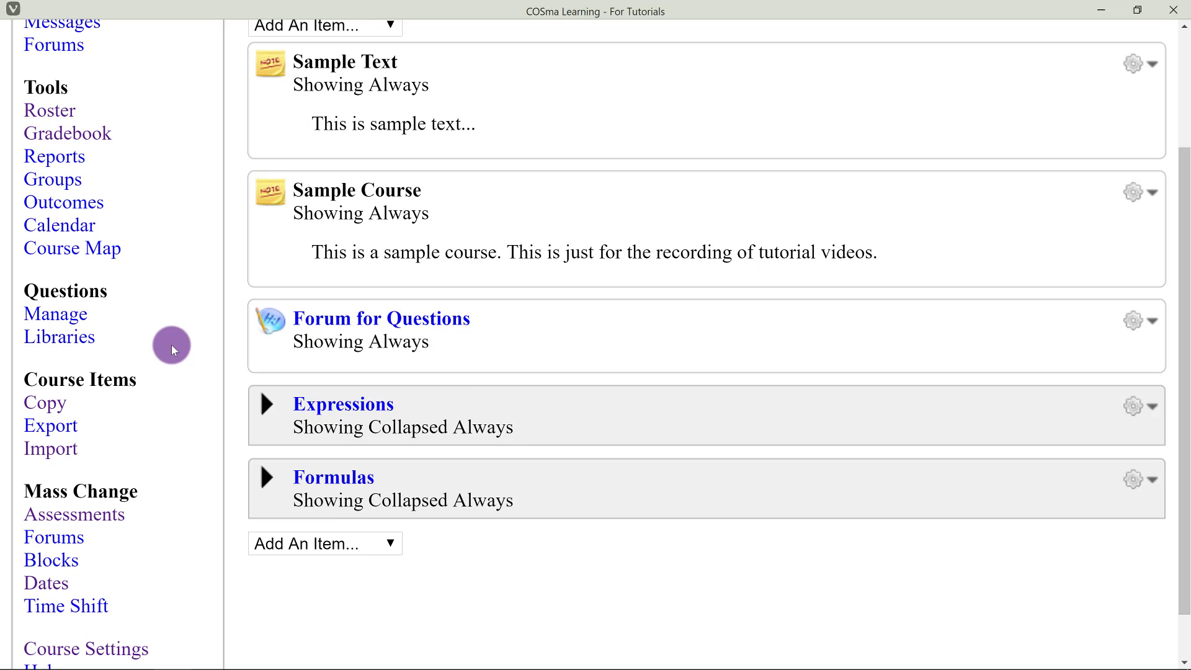
scroll(140, 394, "down", 1)
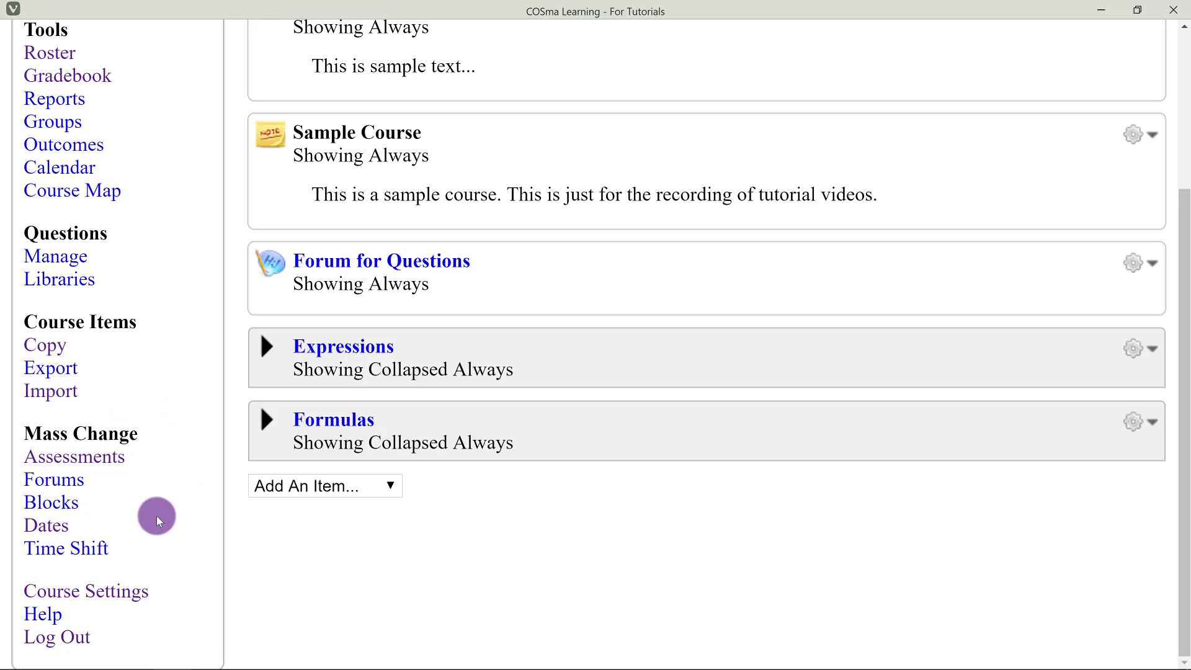
left_click(48, 532)
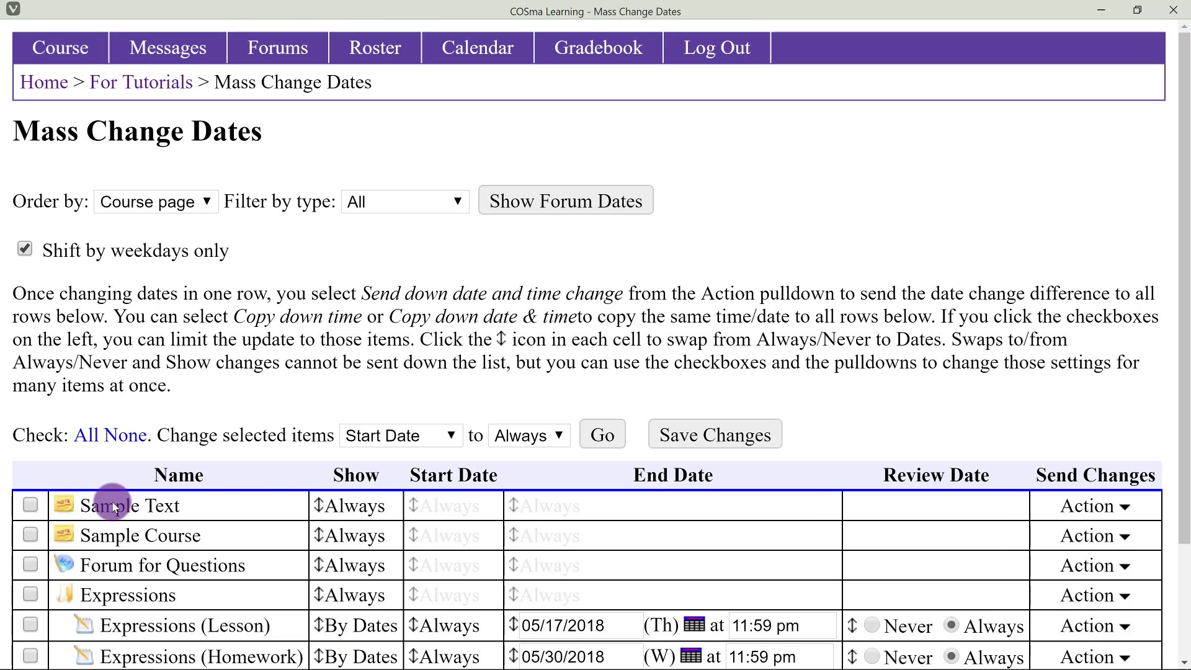
scroll(340, 319, "down", 1)
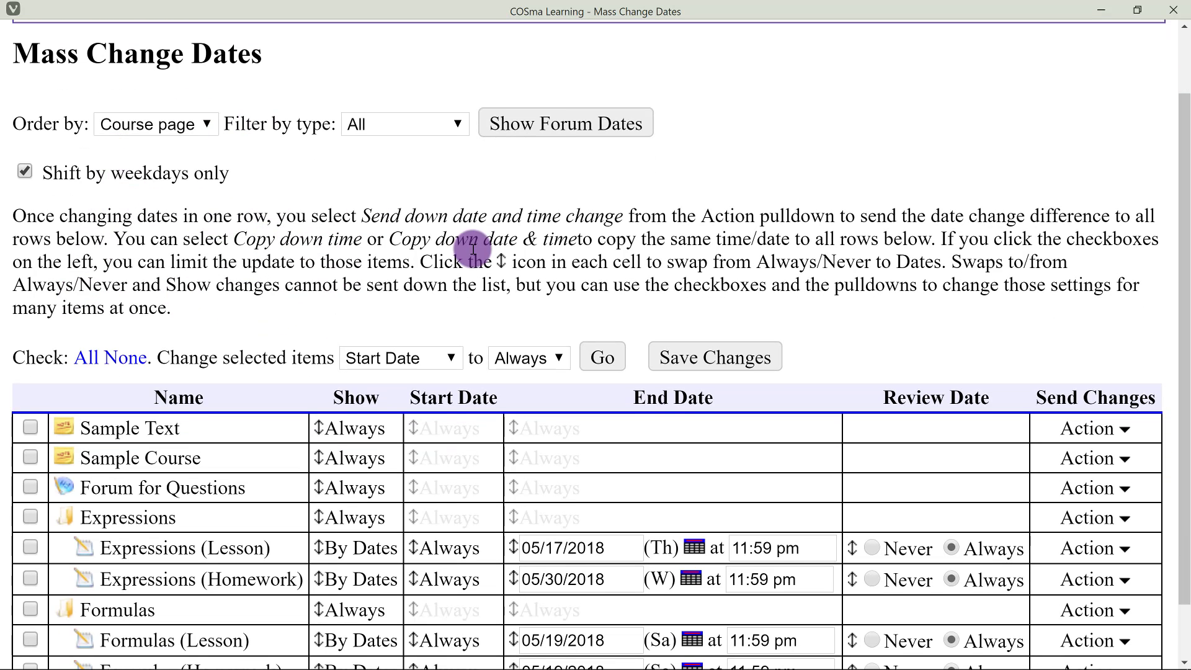
scroll(475, 251, "down", 1)
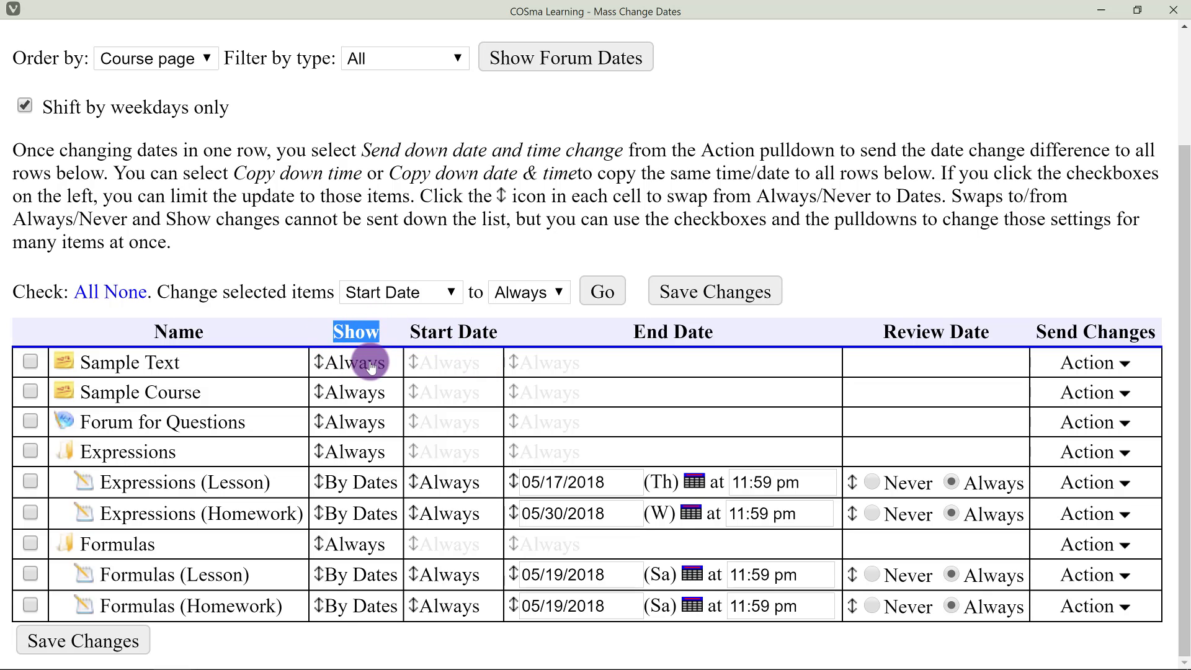
left_click(319, 483)
left_click(319, 485)
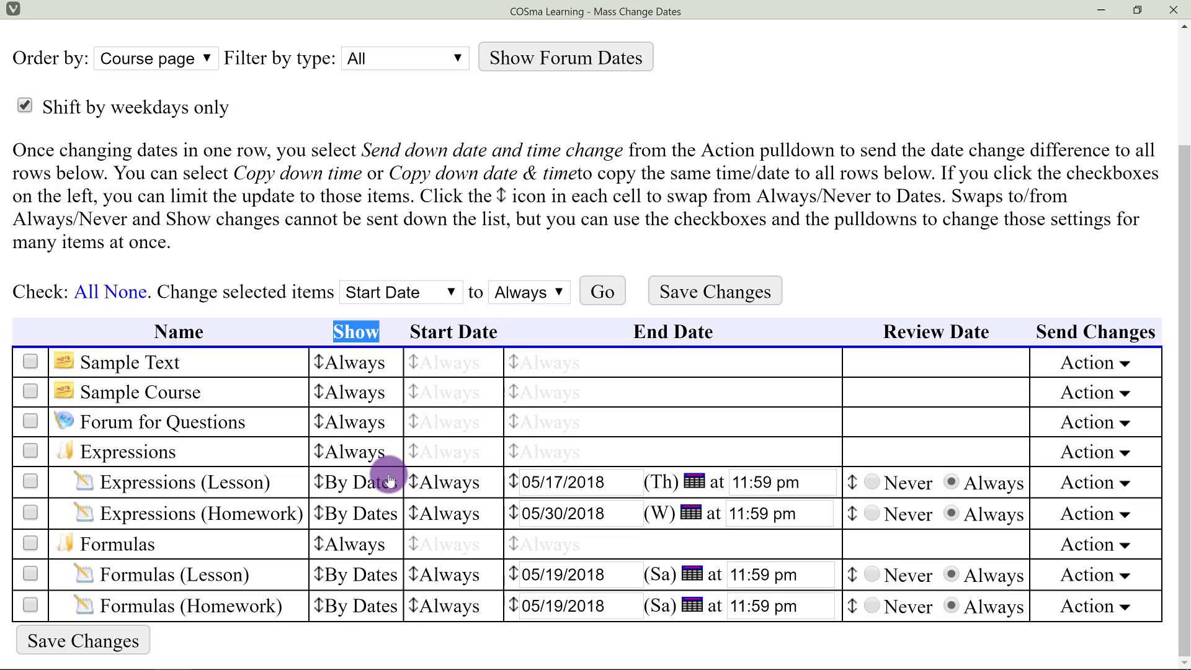
Select Expressions (Lesson) and Expressions (Homework), set both end dates to 05/18/2018, and save the changes.
left_click(31, 481)
left_click(30, 513)
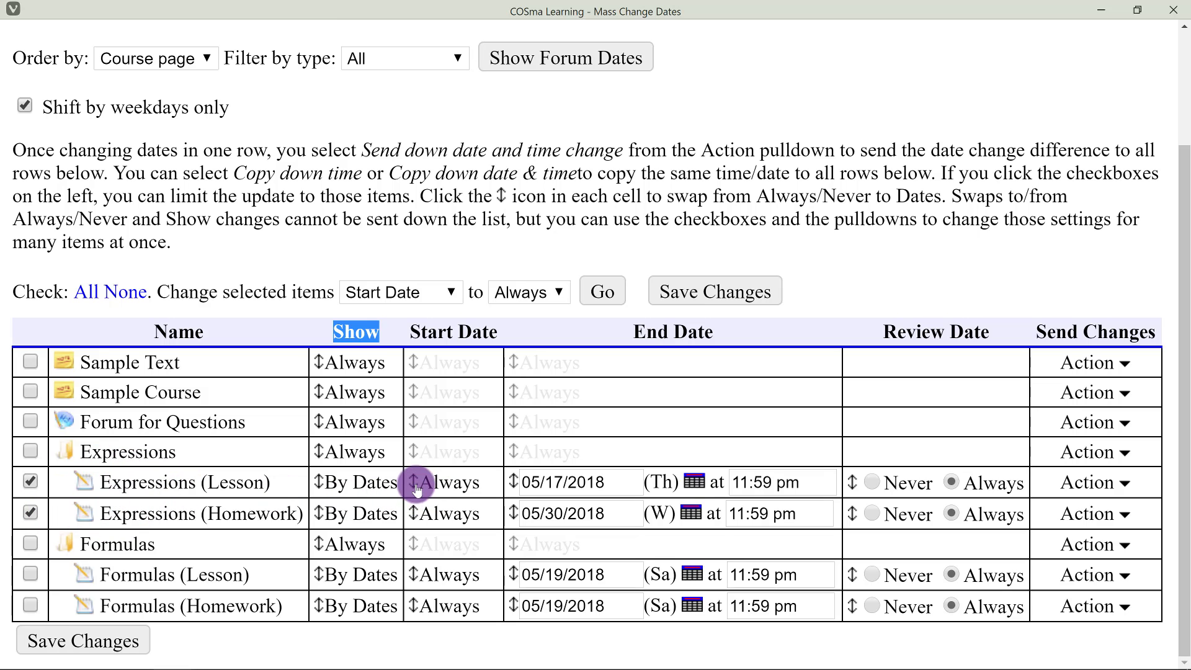
left_click(557, 485)
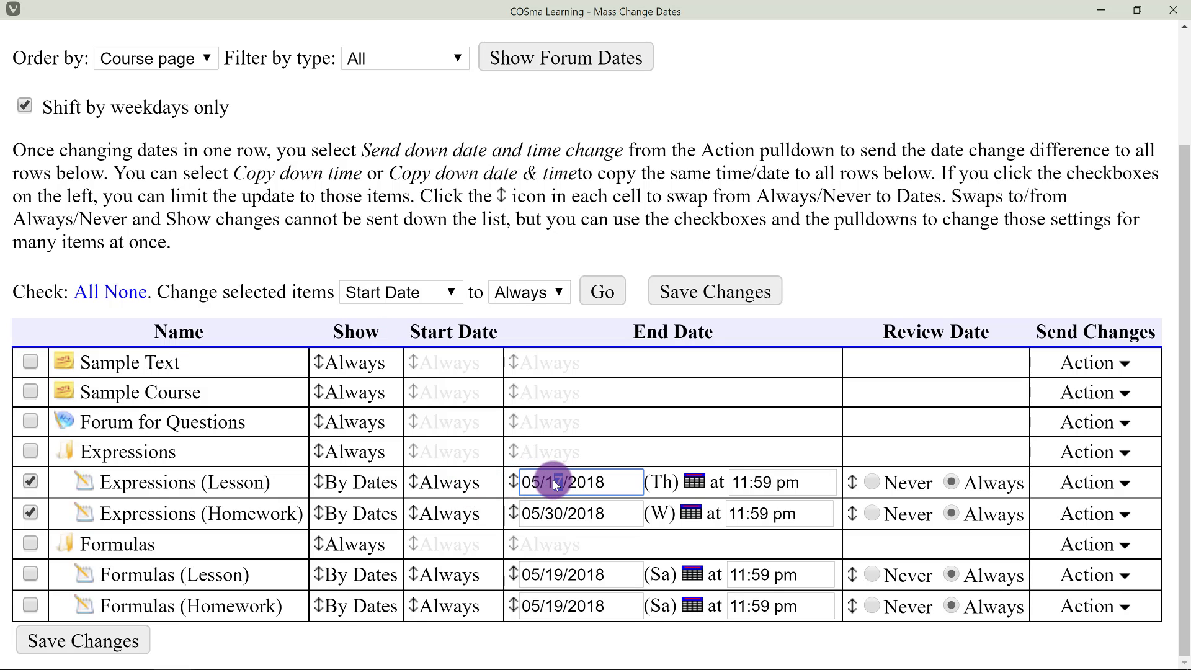
type("8")
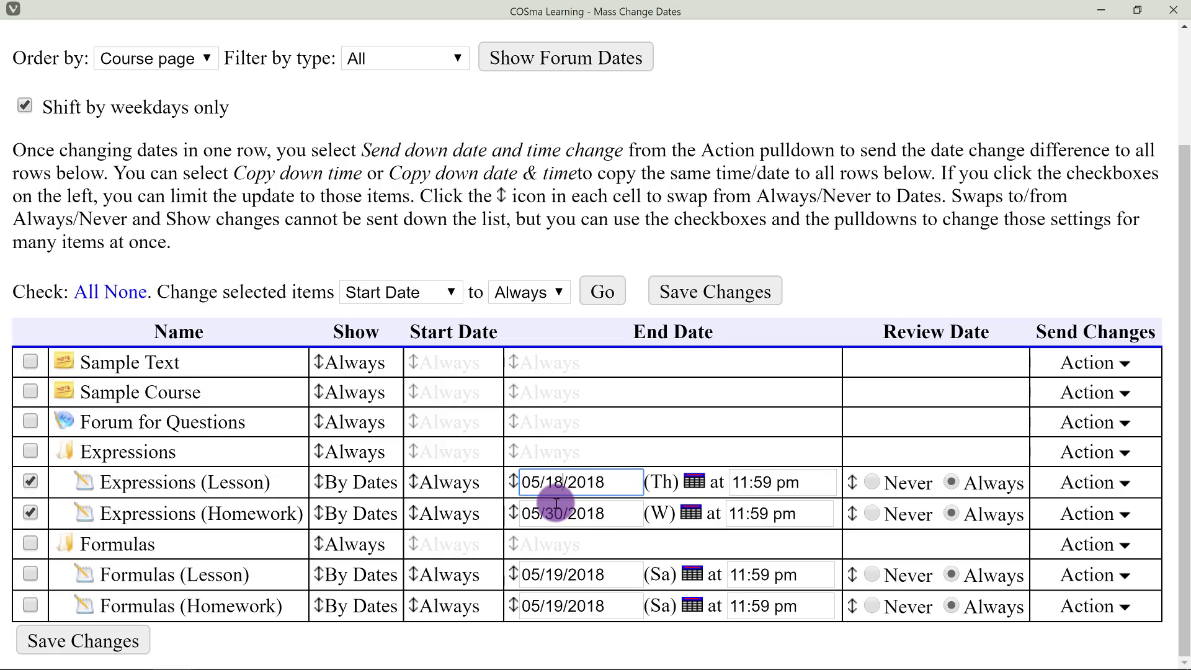
left_click_drag(546, 515, 555, 514)
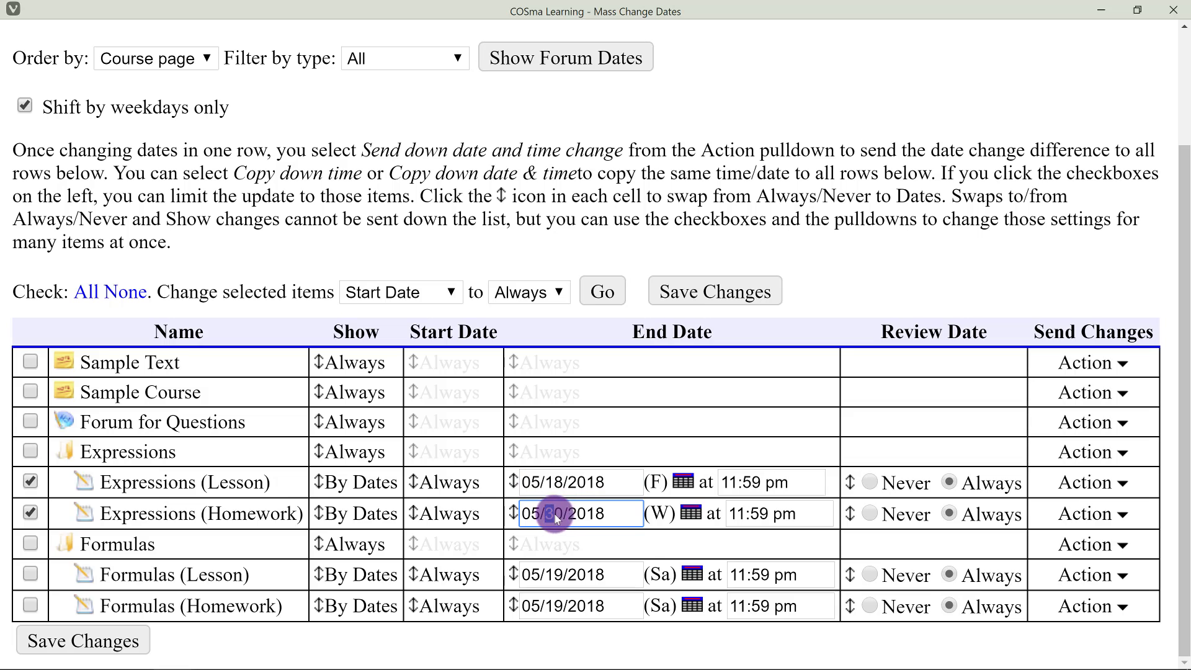
type("18")
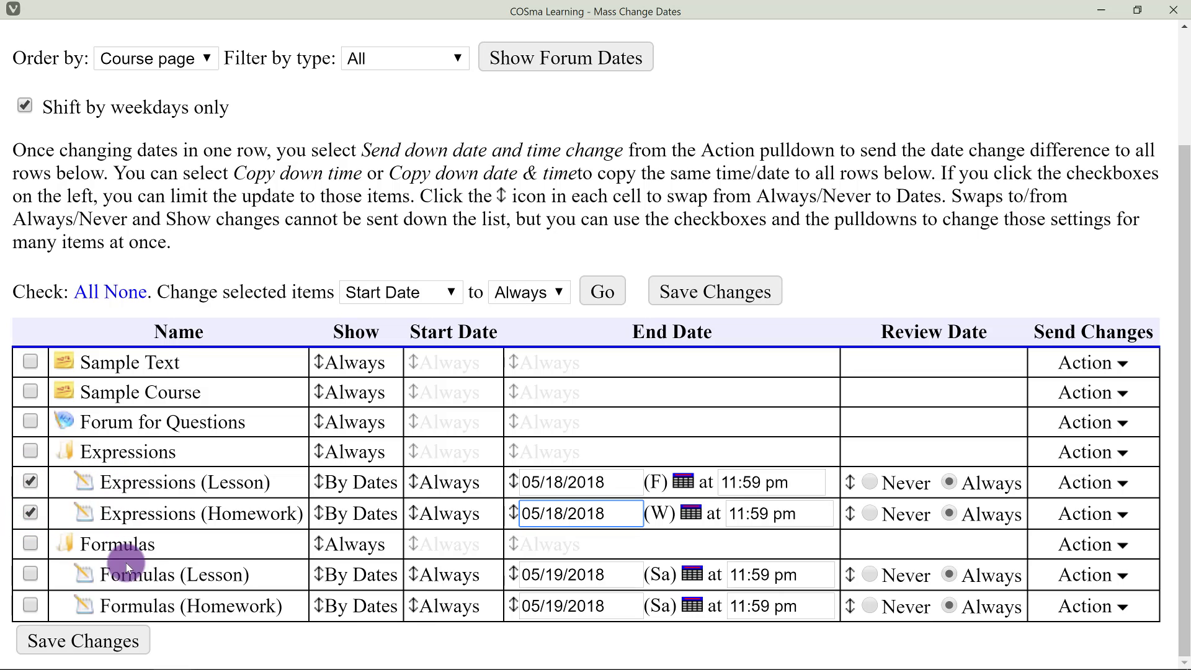
left_click(116, 643)
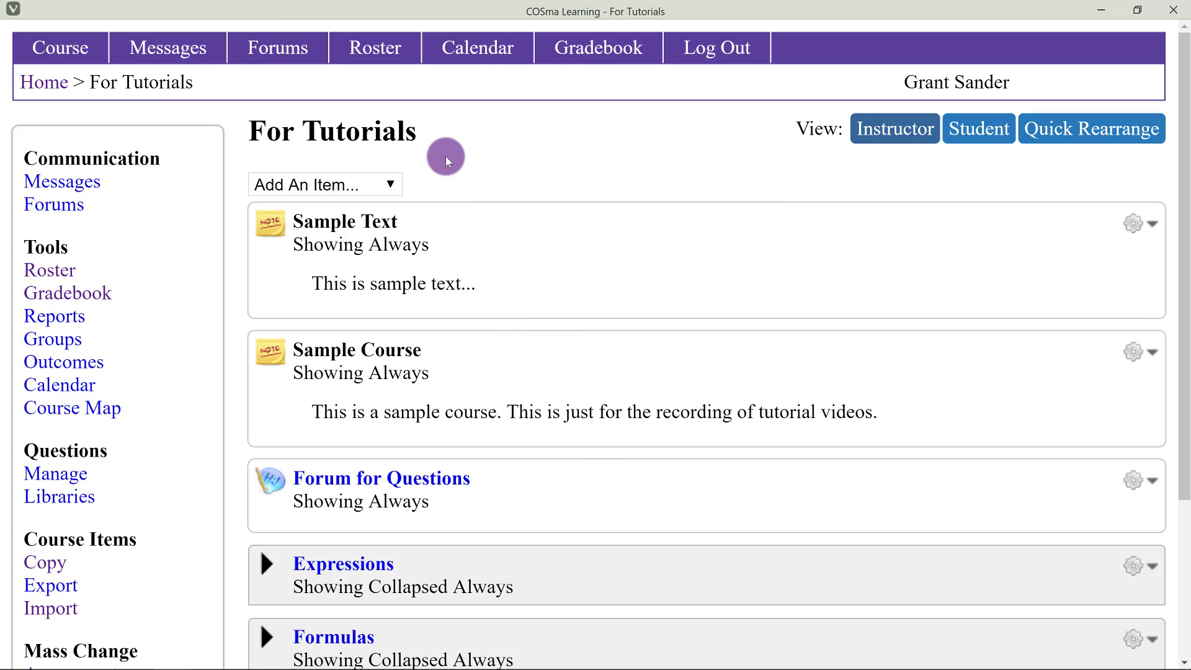
Open the course calendar and view the items due on Friday, May 18.
left_click(488, 53)
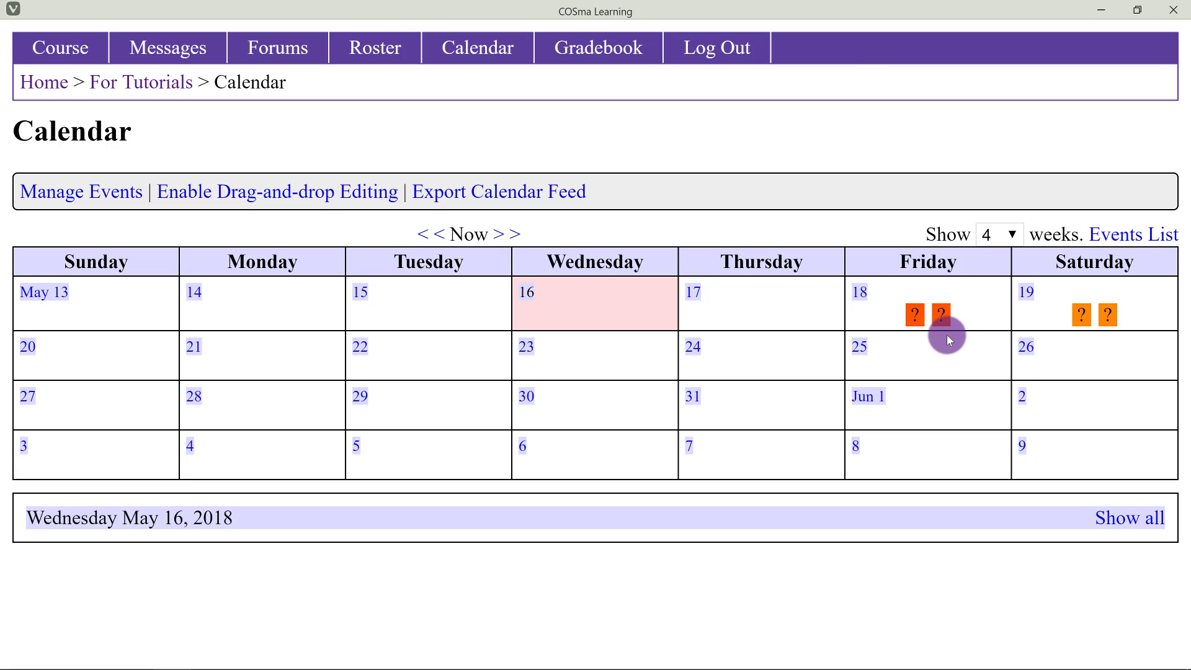
left_click(893, 295)
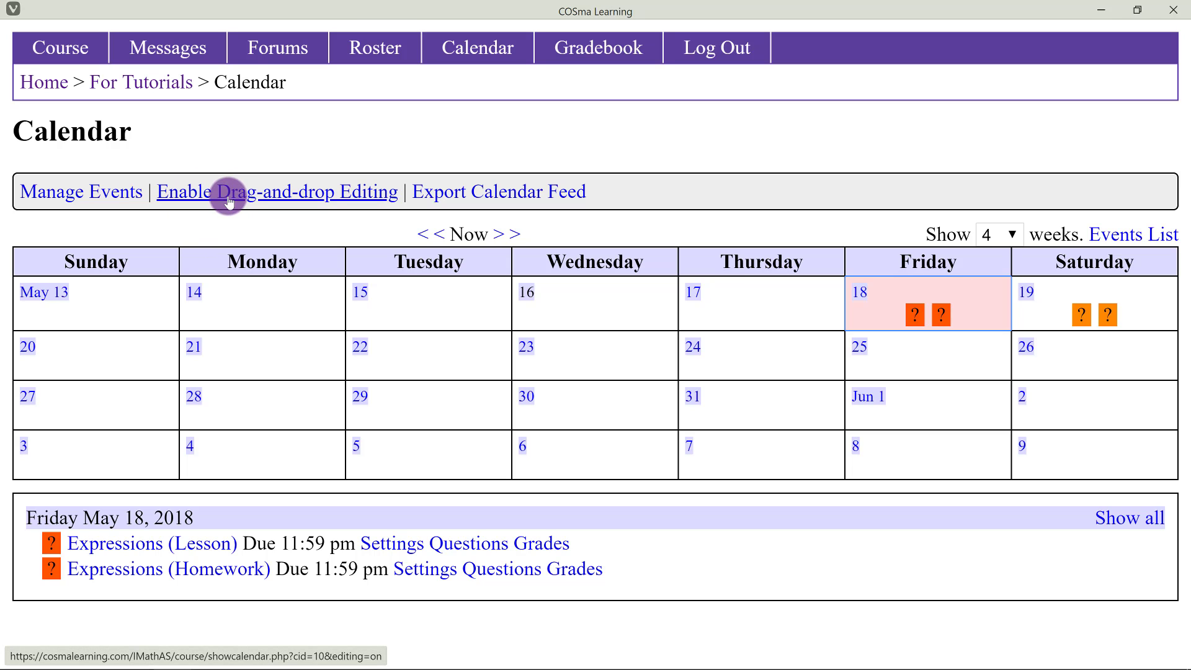
Enable drag-and-drop editing on the calendar and move both Expressions assessments to Thursday, May 17.
left_click(228, 198)
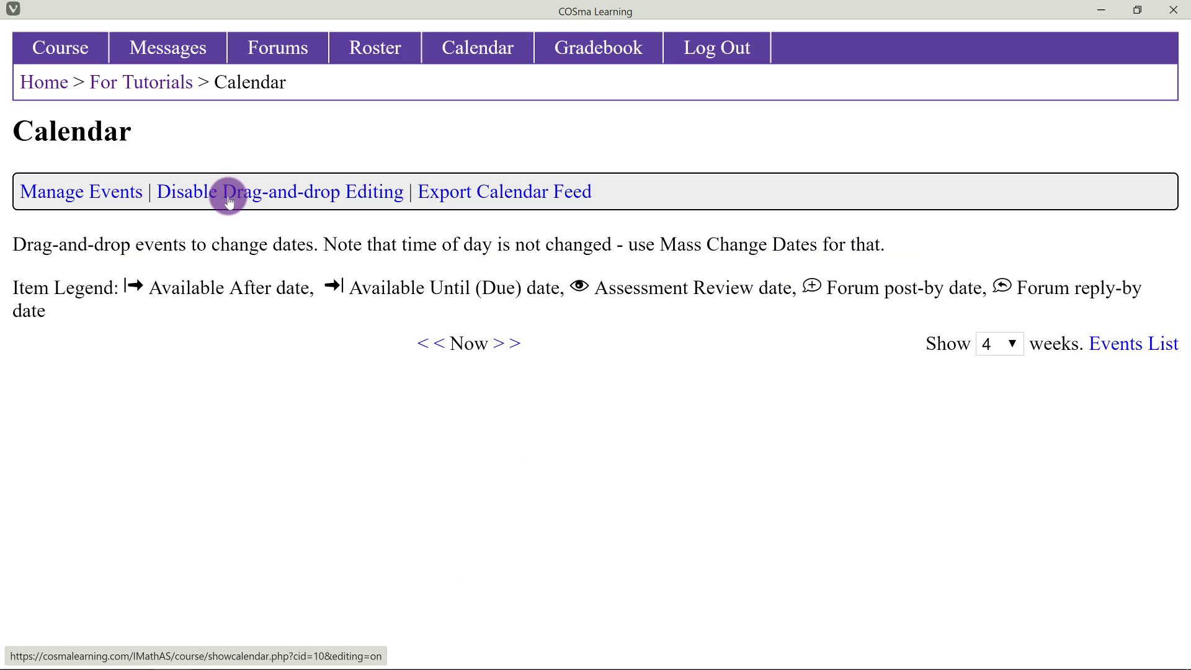
scroll(415, 243, "down", 1)
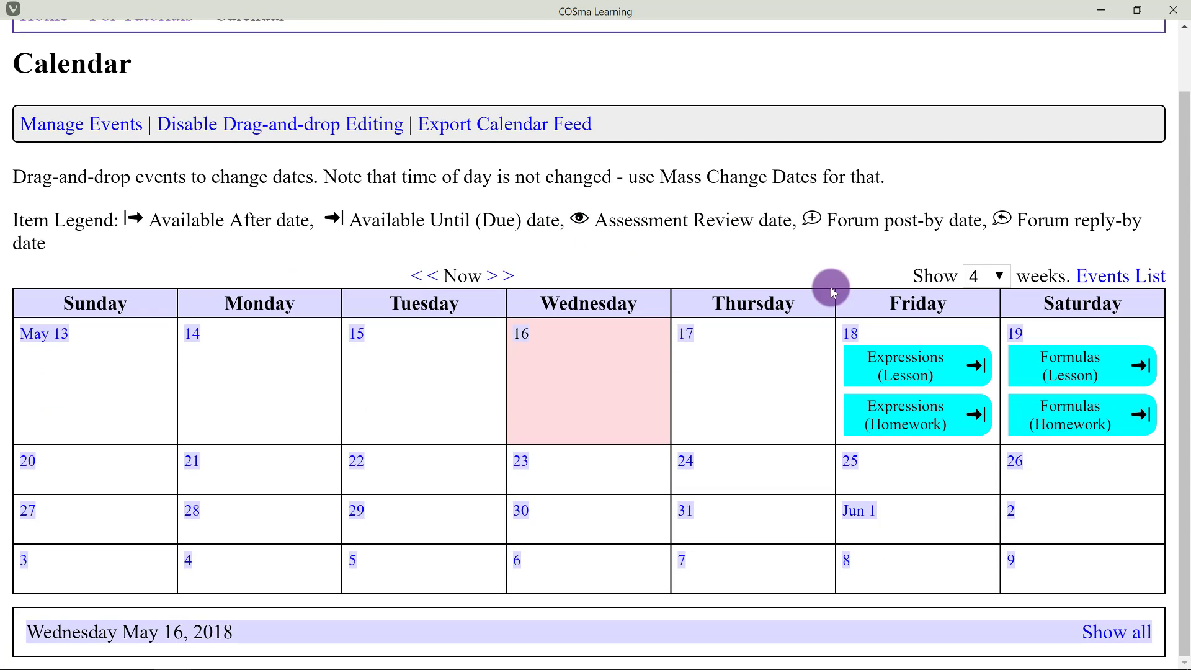
left_click_drag(942, 376, 633, 360)
left_click_drag(761, 351, 762, 352)
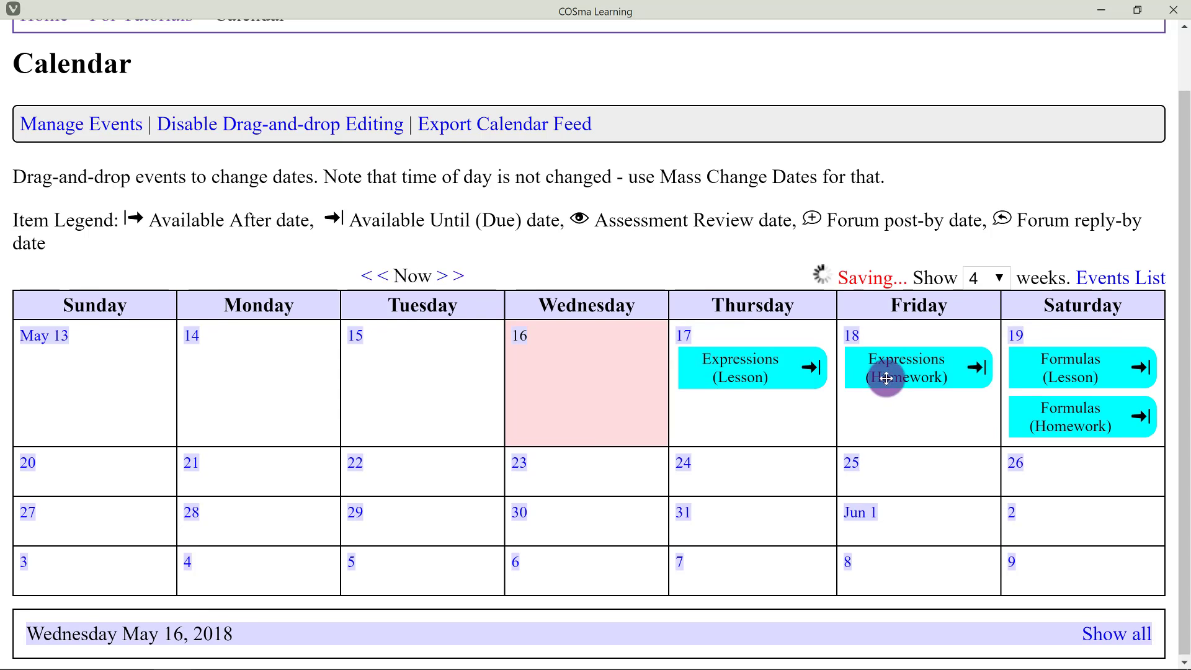
left_click_drag(885, 377, 744, 405)
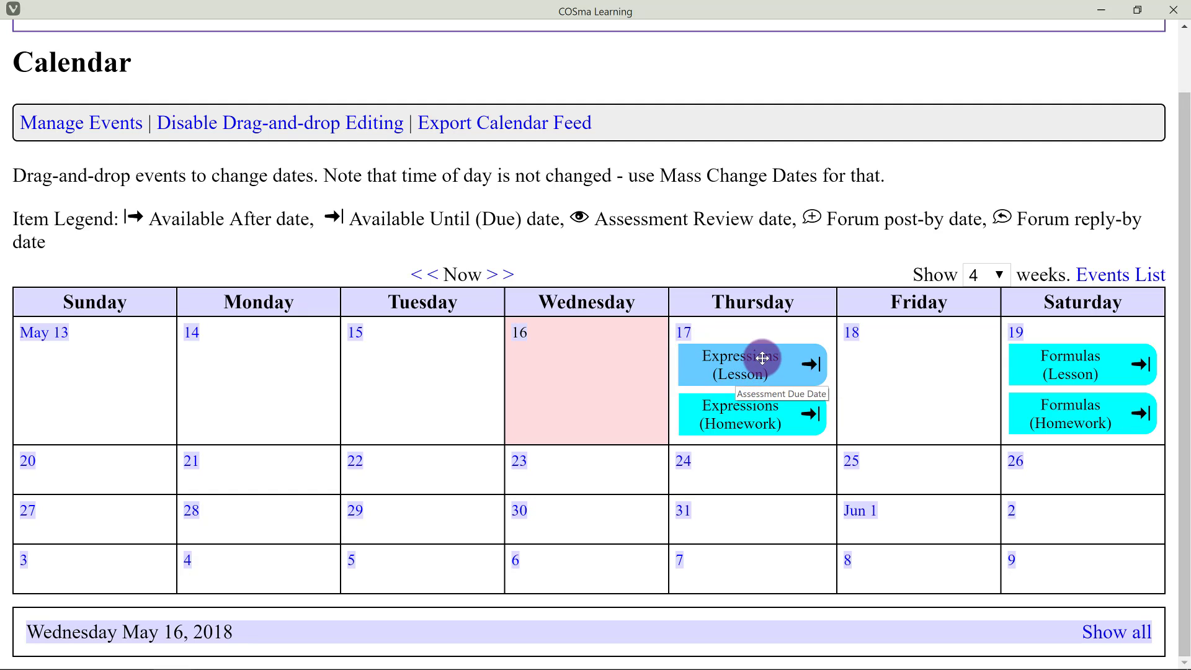
Move Expressions (Lesson) and Expressions (Homework) to Thursday, May 24, and disable drag-and-drop editing.
left_click_drag(762, 357, 757, 468)
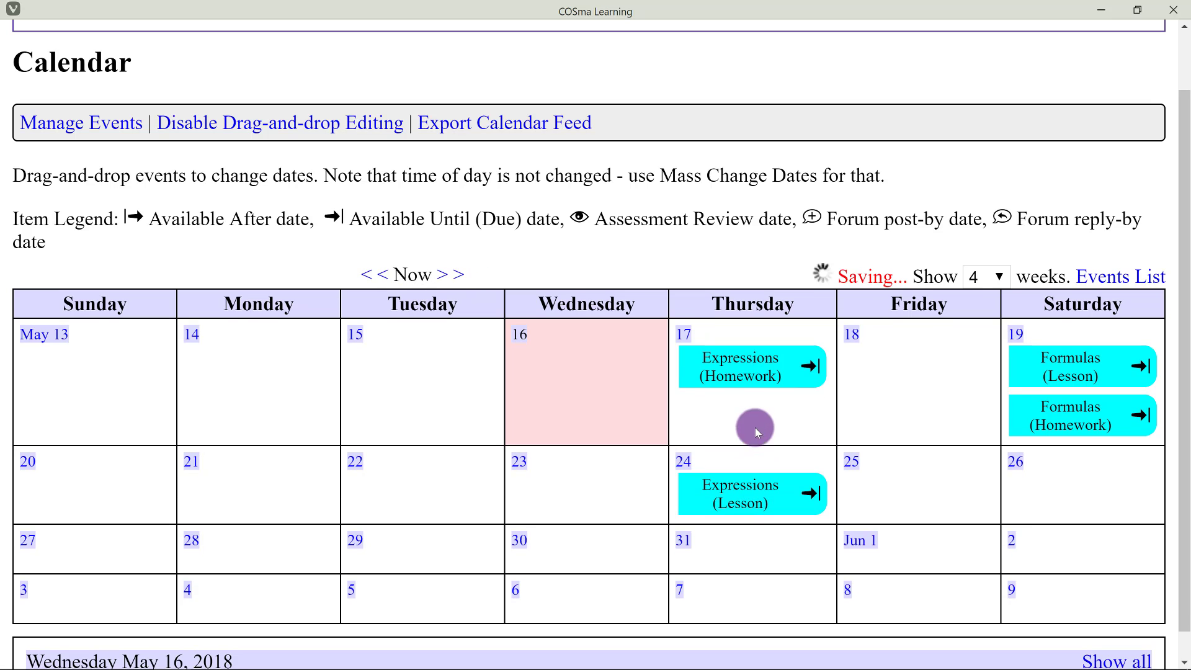
left_click_drag(751, 365, 752, 494)
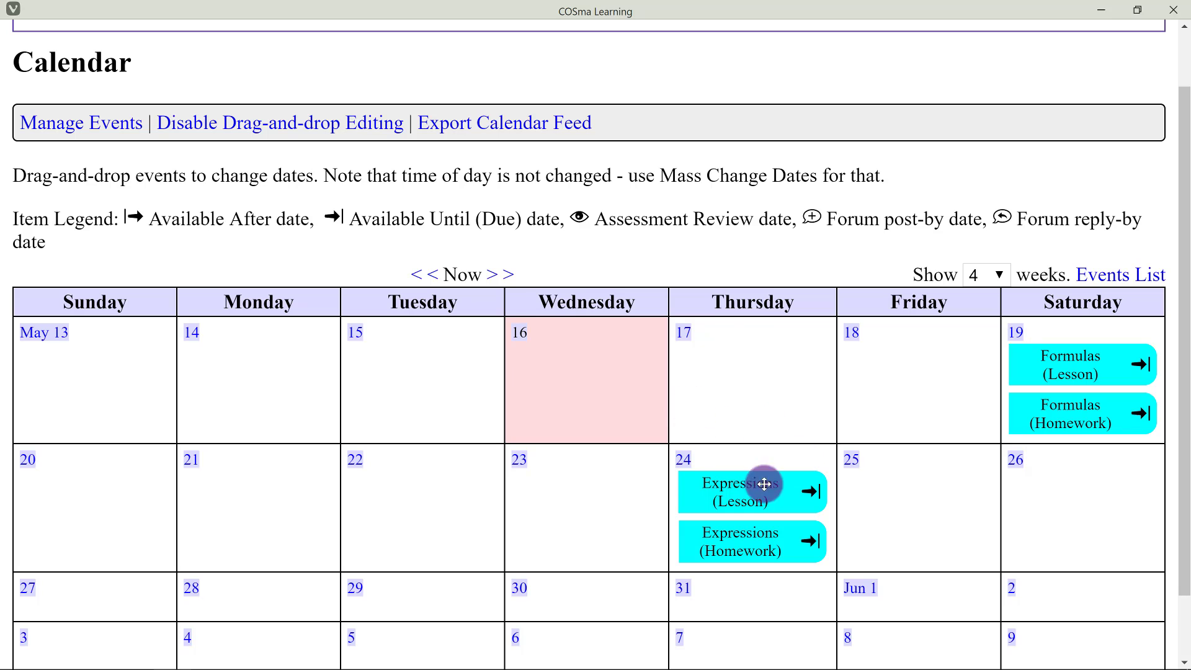
scroll(300, 218, "up", 1)
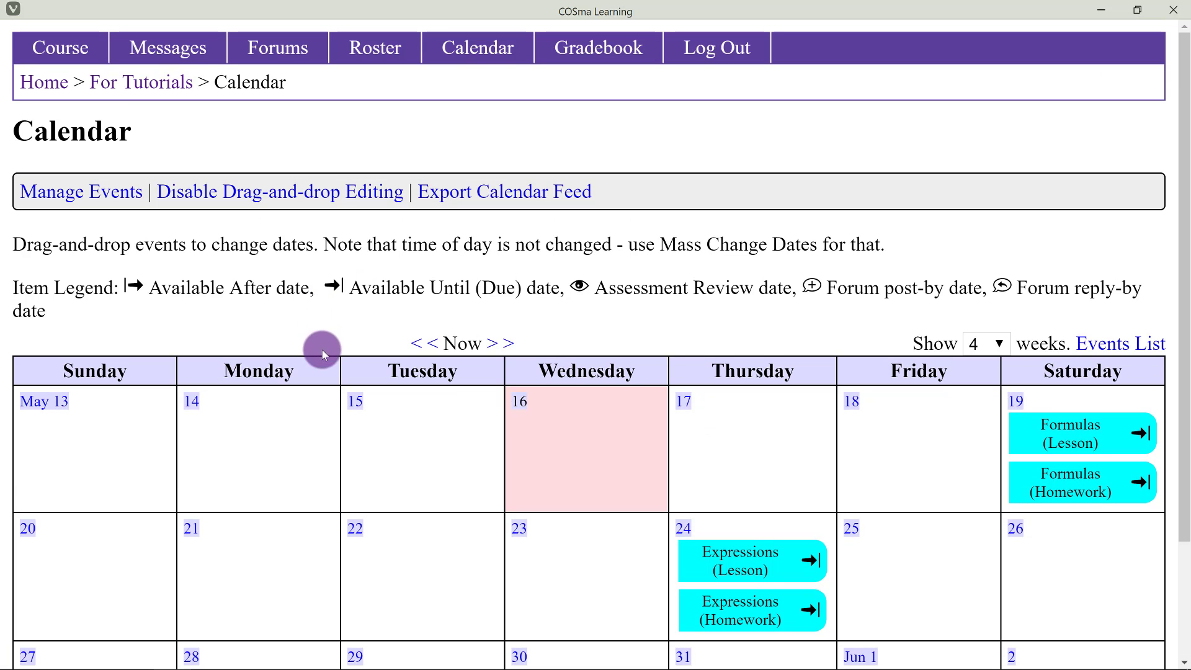
left_click(293, 204)
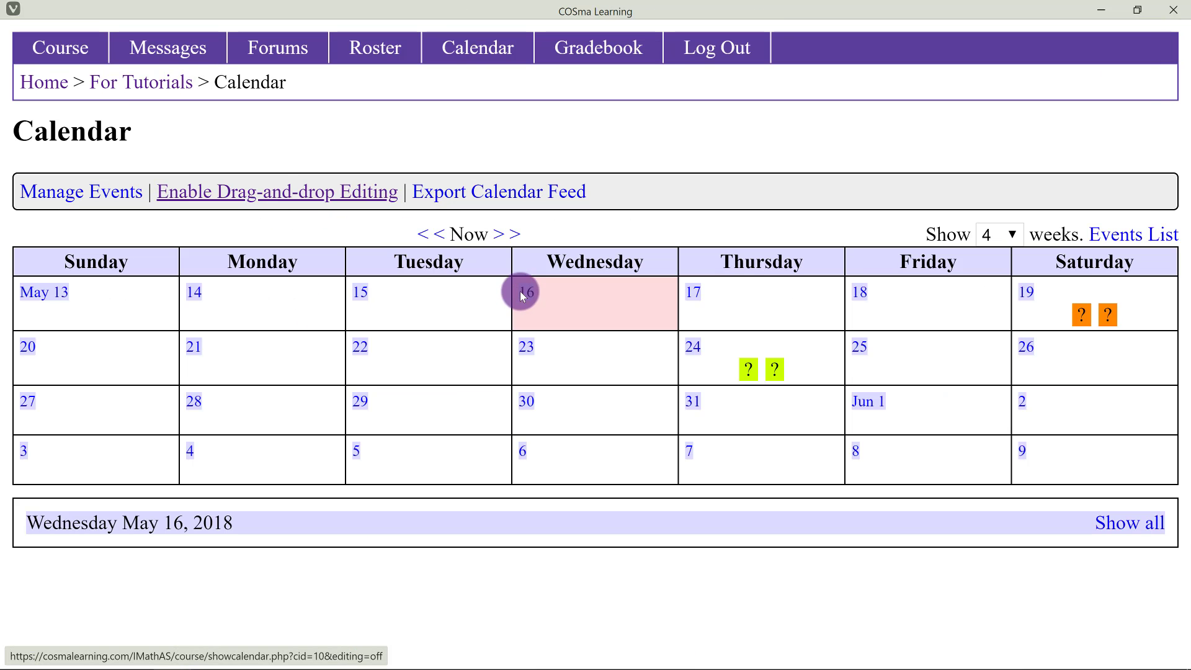